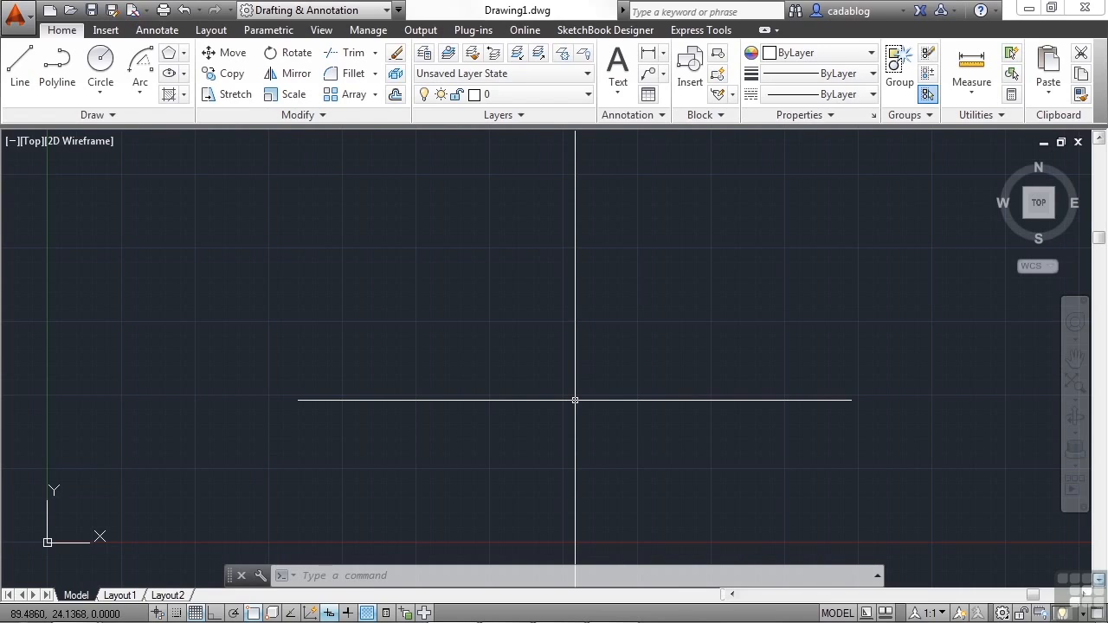
Step: Open the drawing Trim-Extend Examples.dwg from the 06 folder
{"action": "type", "text": "open"}
{"action": "key", "text": "Return"}
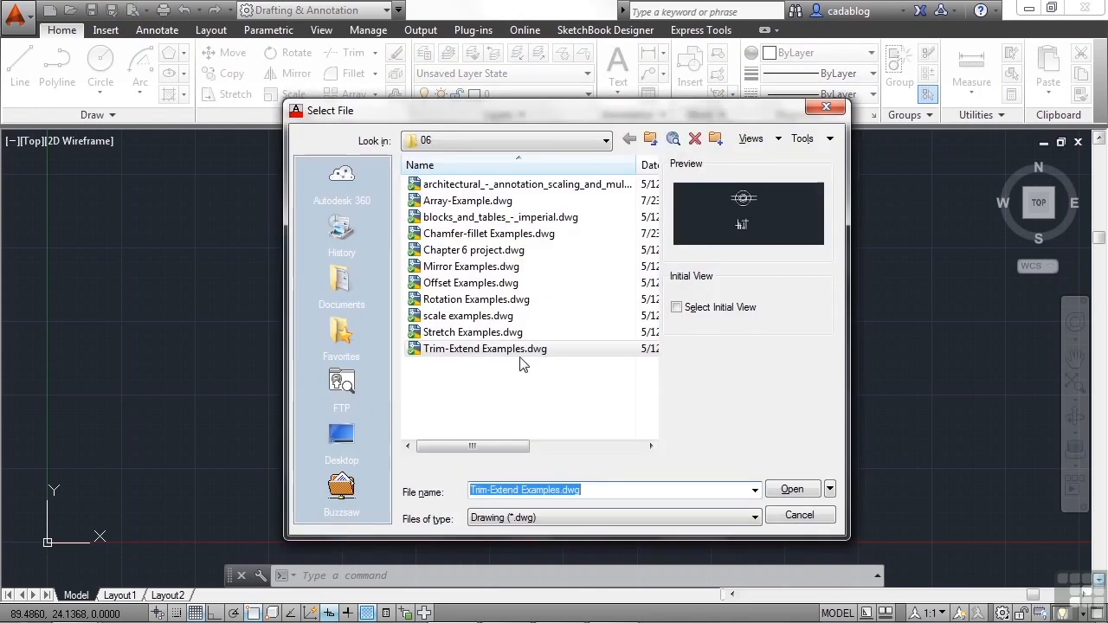
{"action": "left_click", "coordinate": [528, 350]}
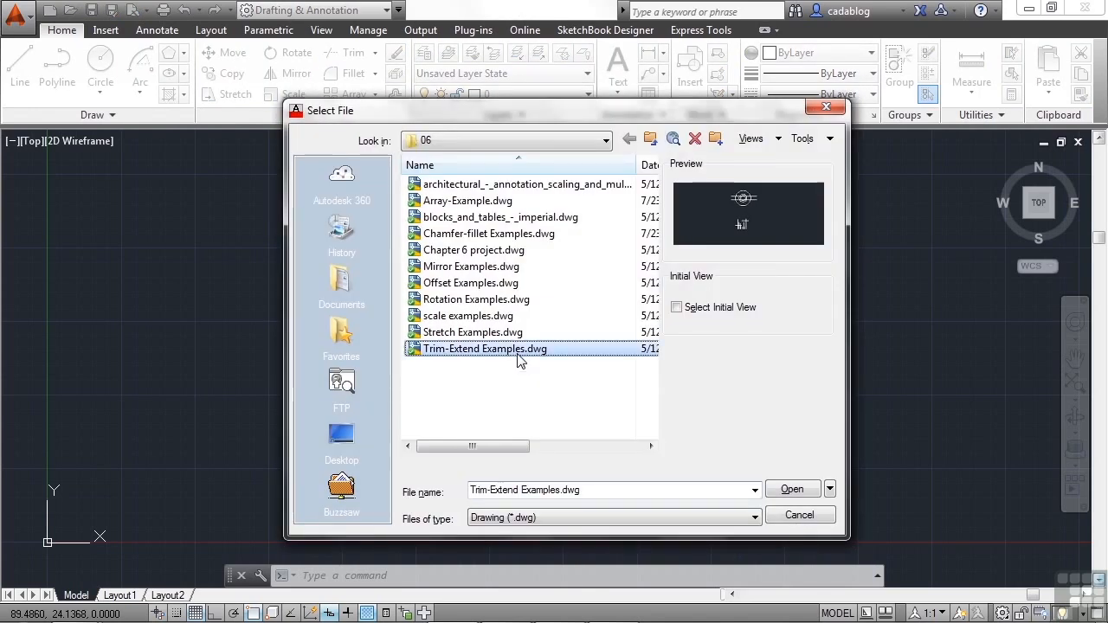
{"action": "left_click", "coordinate": [794, 490]}
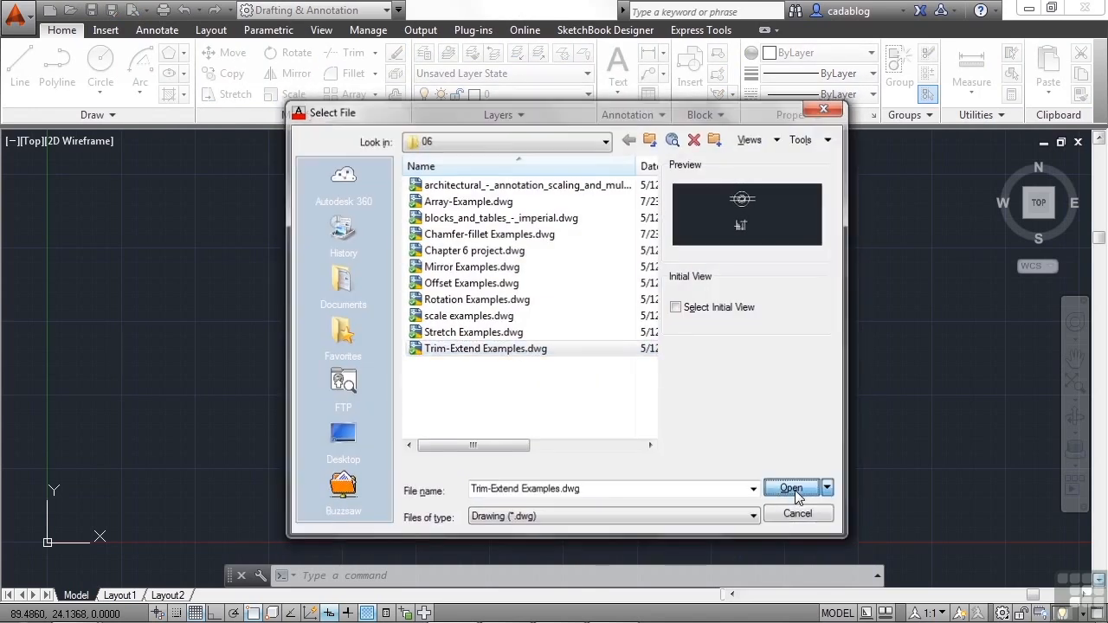
{"action": "middle_click_drag", "start_coordinate": [526, 354], "coordinate": [572, 353]}
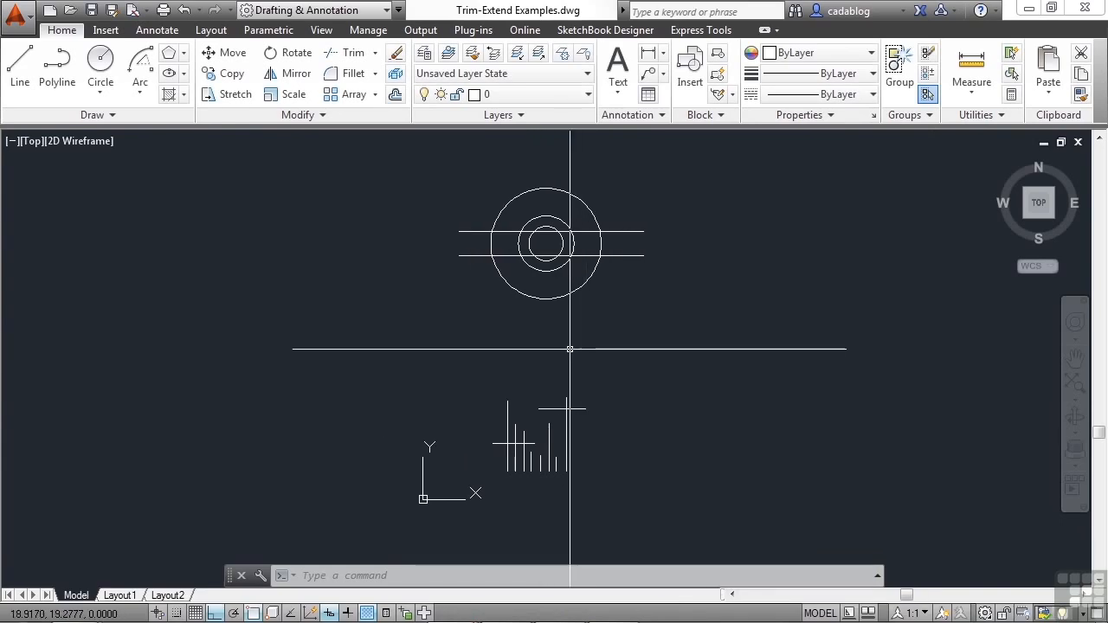
{"action": "scroll", "coordinate": [569, 351], "scroll_direction": "up", "scroll_amount": 2}
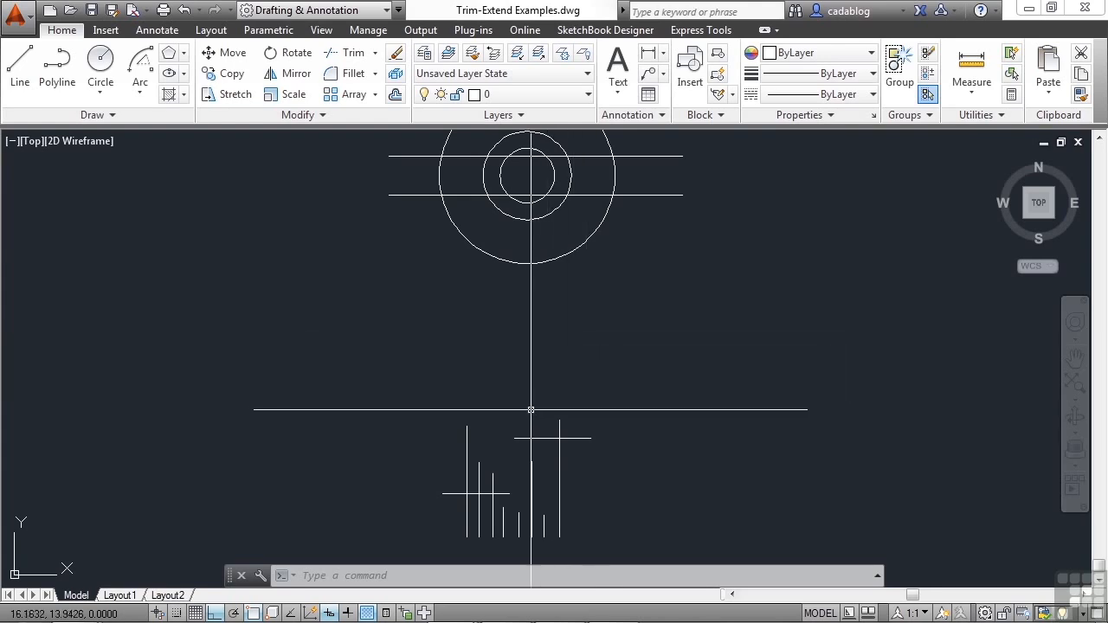
{"action": "middle_click_drag", "start_coordinate": [527, 405], "coordinate": [533, 299]}
{"action": "scroll", "coordinate": [530, 443], "scroll_direction": "up", "scroll_amount": 2}
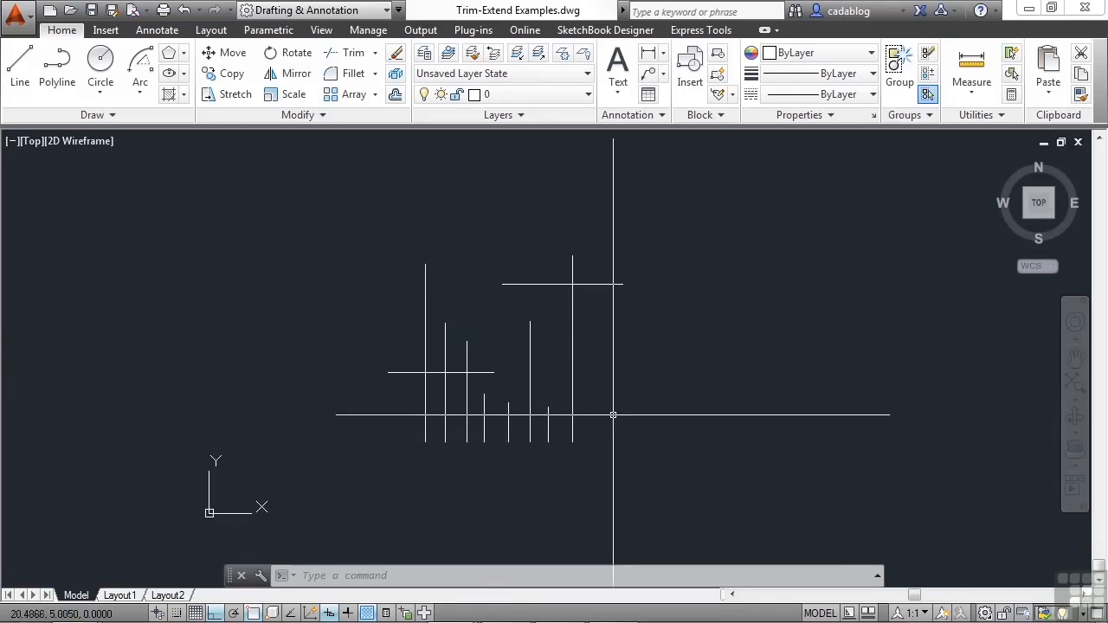
{"action": "scroll", "coordinate": [613, 416], "scroll_direction": "up", "scroll_amount": 3}
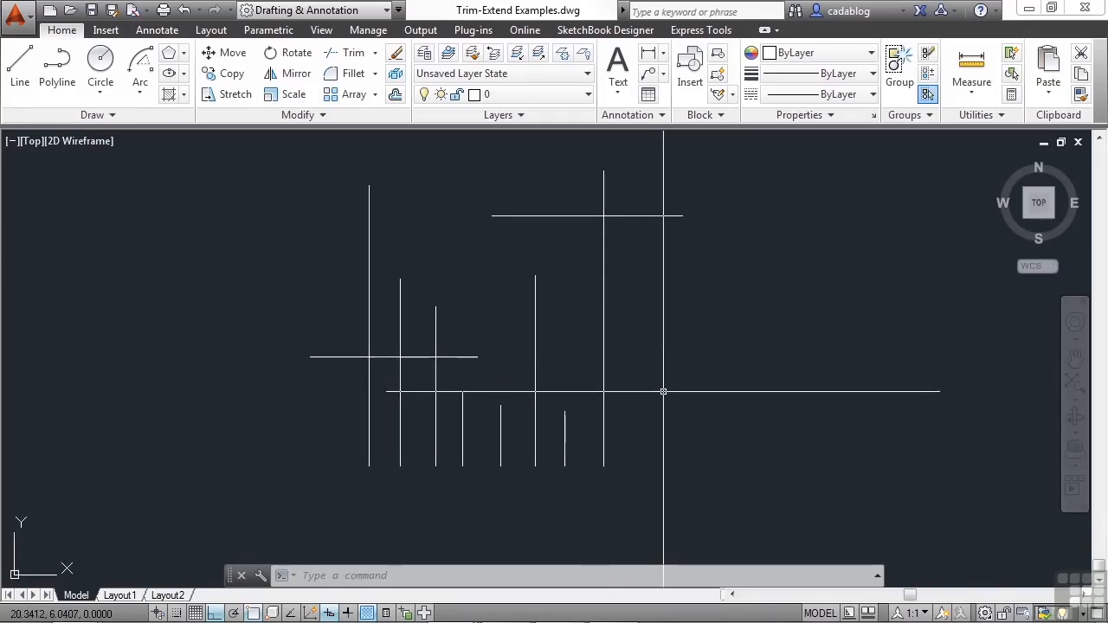
{"action": "type", "text": "TRIM"}
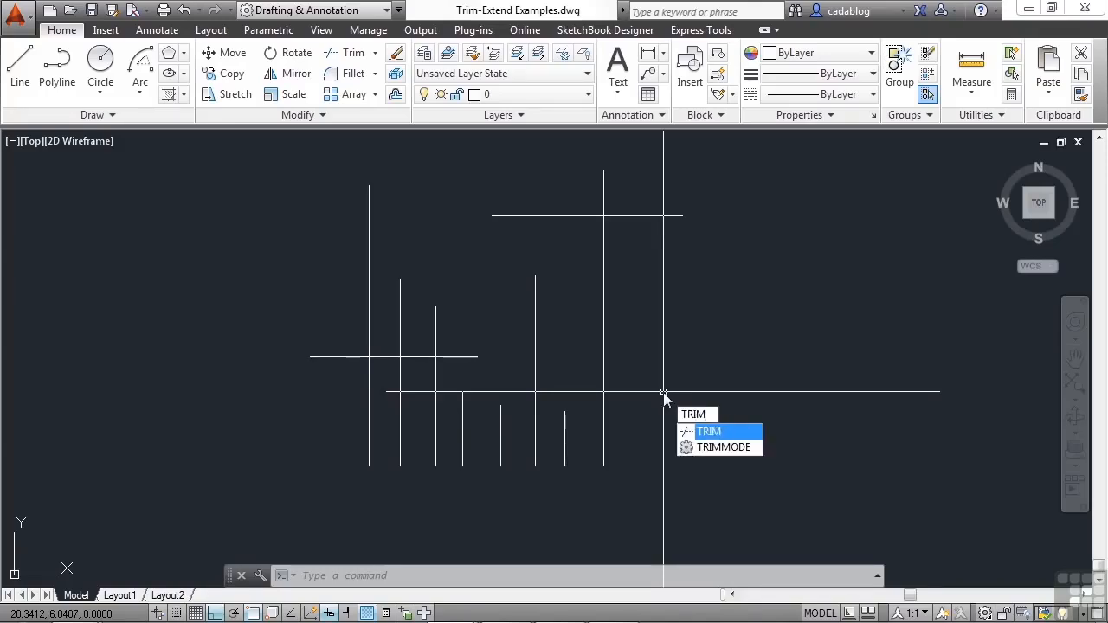
{"action": "key", "text": "Escape"}
{"action": "type", "text": "tr"}
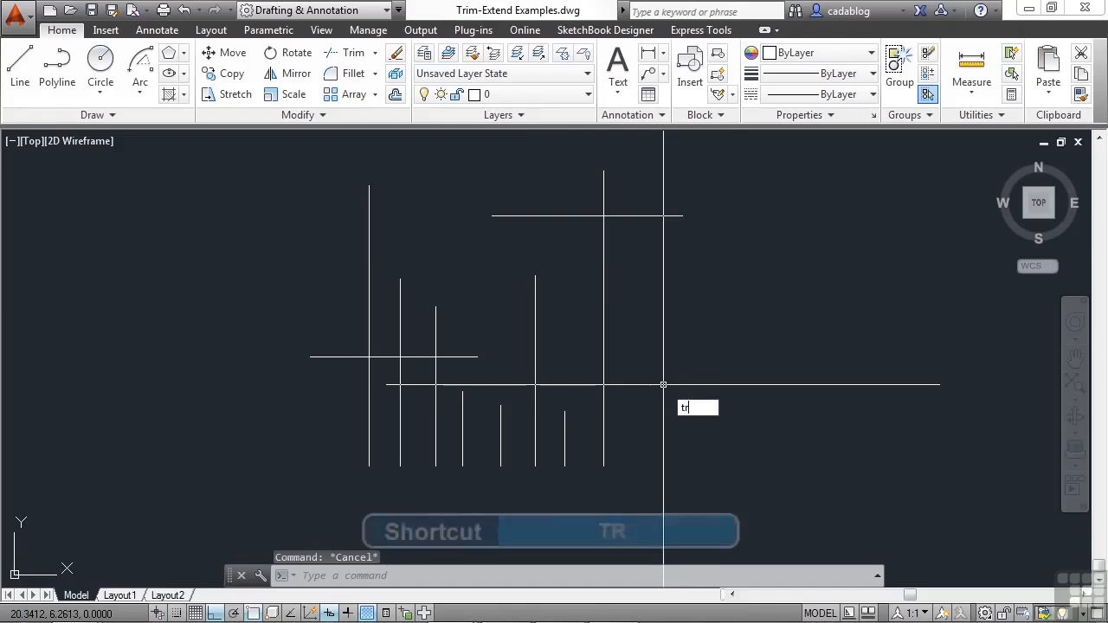
{"action": "key", "text": "Escape"}
{"action": "type", "text": "T"}
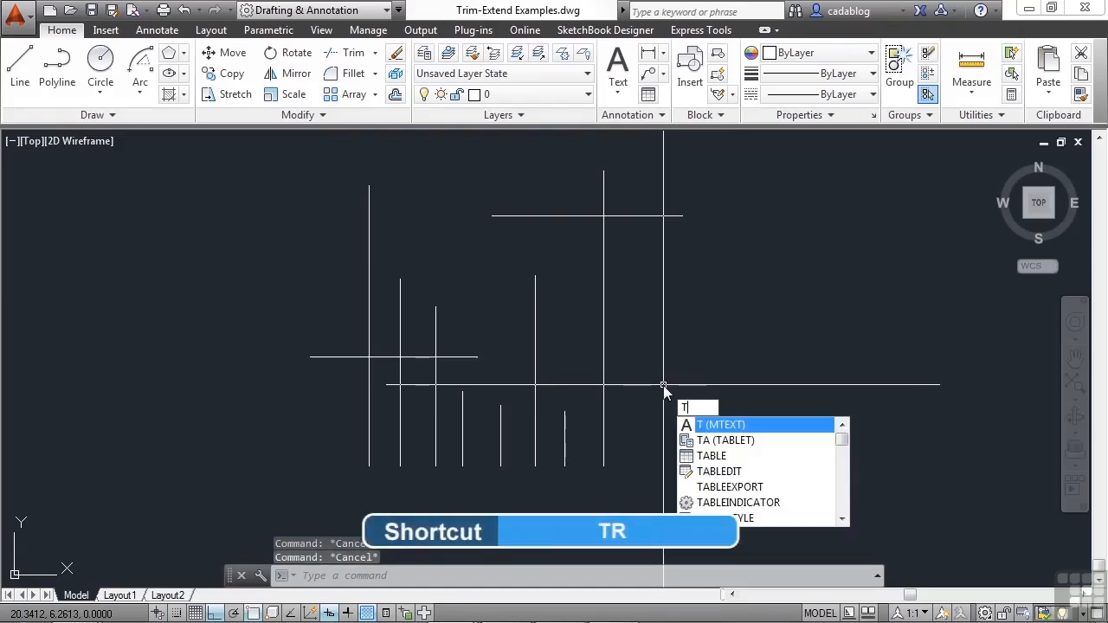
{"action": "key", "text": "Escape"}
{"action": "type", "text": "tr"}
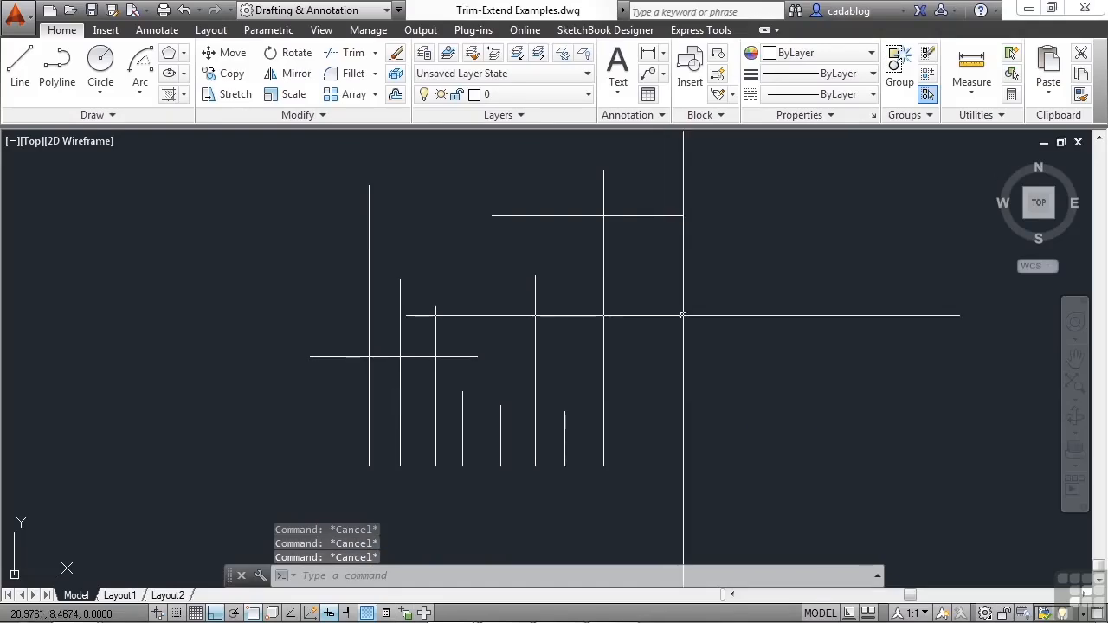
Step: Trim the upper portions of the three leftmost vertical lines, using the lower horizontal line as the cutting edge
{"action": "left_click", "coordinate": [375, 54]}
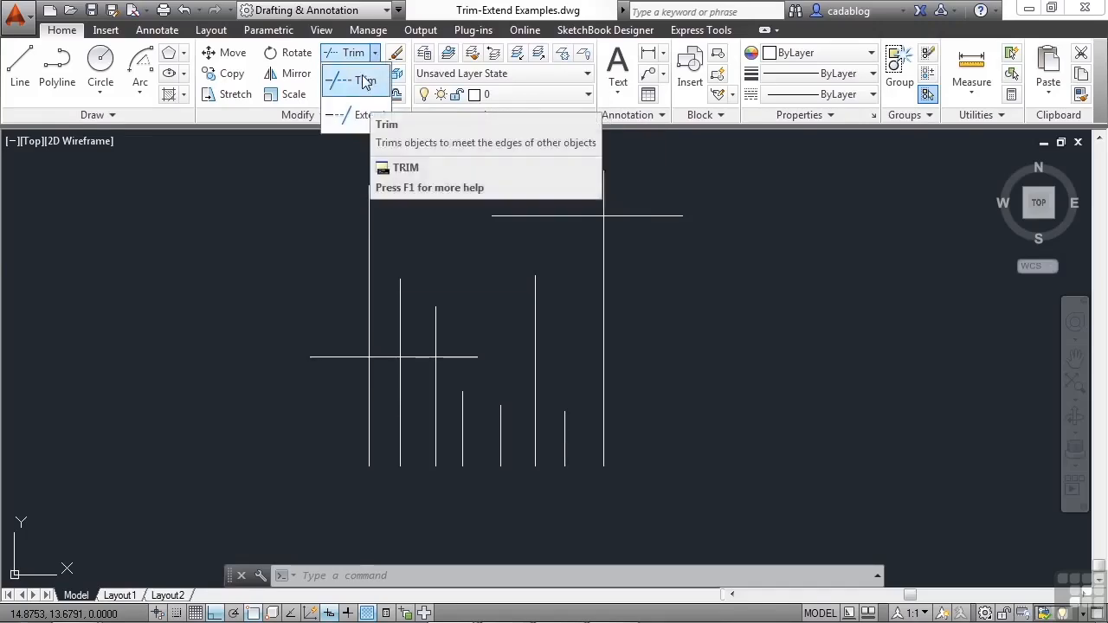
{"action": "left_click", "coordinate": [367, 84]}
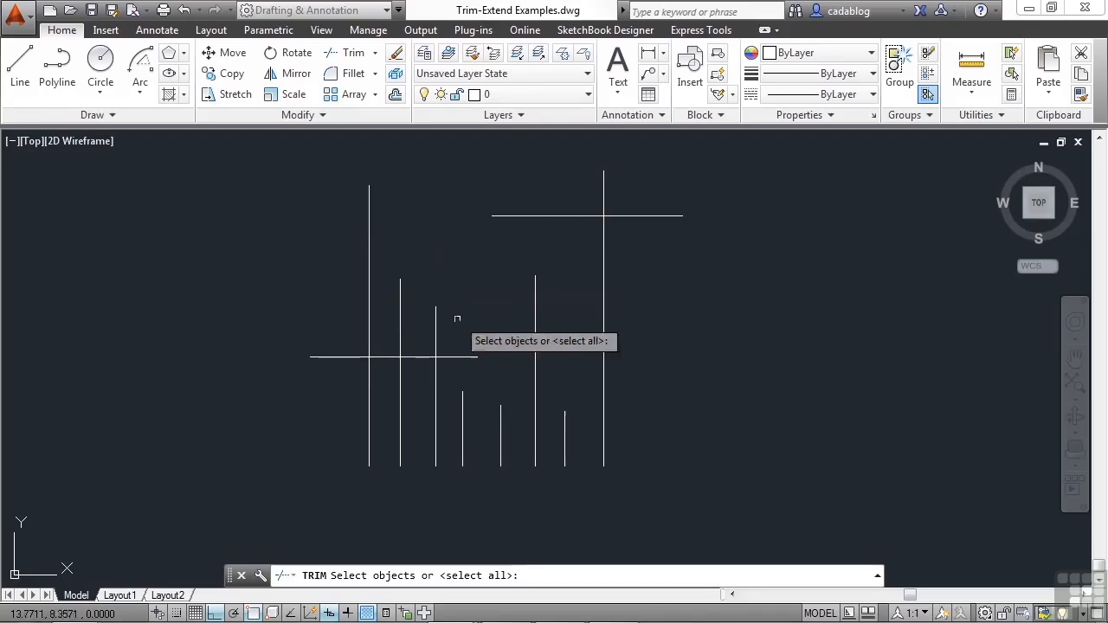
{"action": "left_click", "coordinate": [459, 356]}
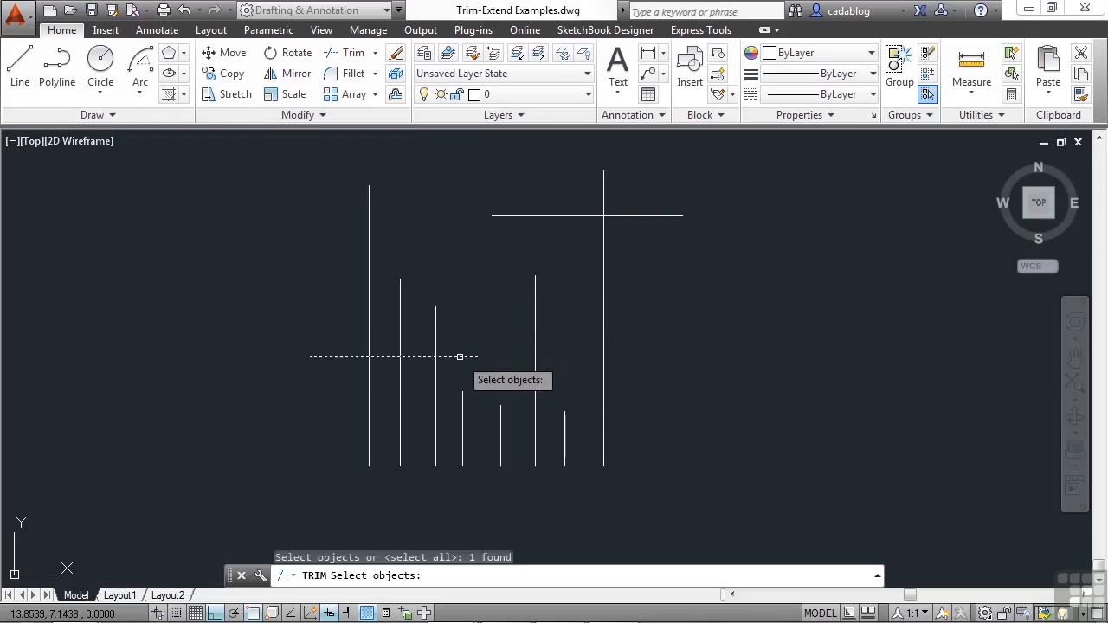
{"action": "key", "text": "Return"}
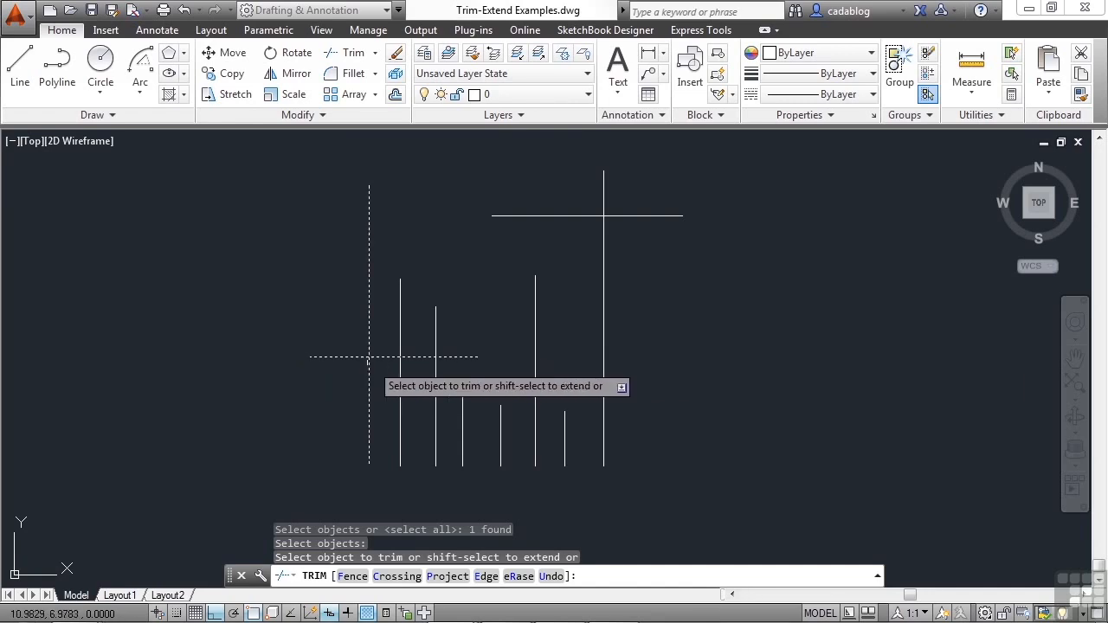
{"action": "left_click", "coordinate": [370, 245]}
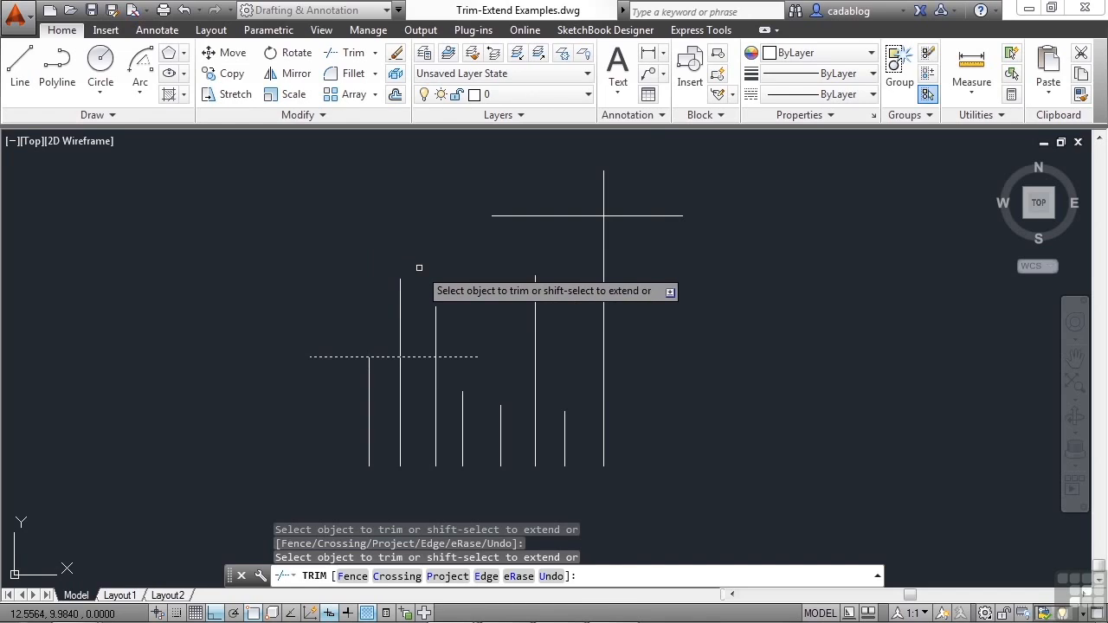
{"action": "left_click", "coordinate": [400, 288]}
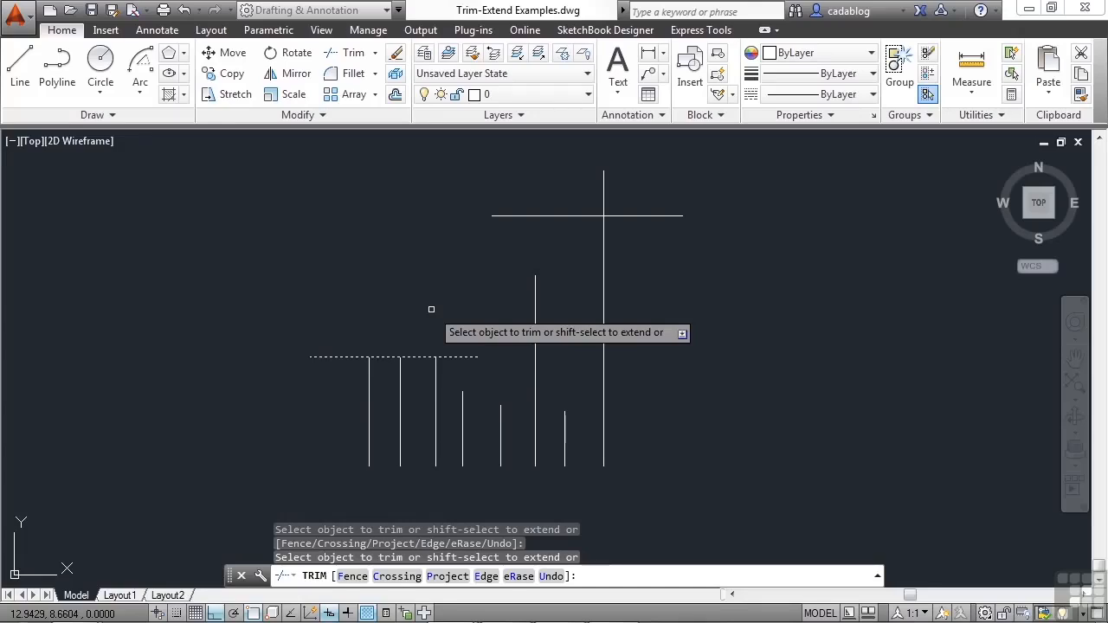
Step: Try to trim the two tall vertical lines beyond the end of the lower horizontal cutting edge
{"action": "left_click", "coordinate": [555, 317]}
{"action": "left_click", "coordinate": [519, 315]}
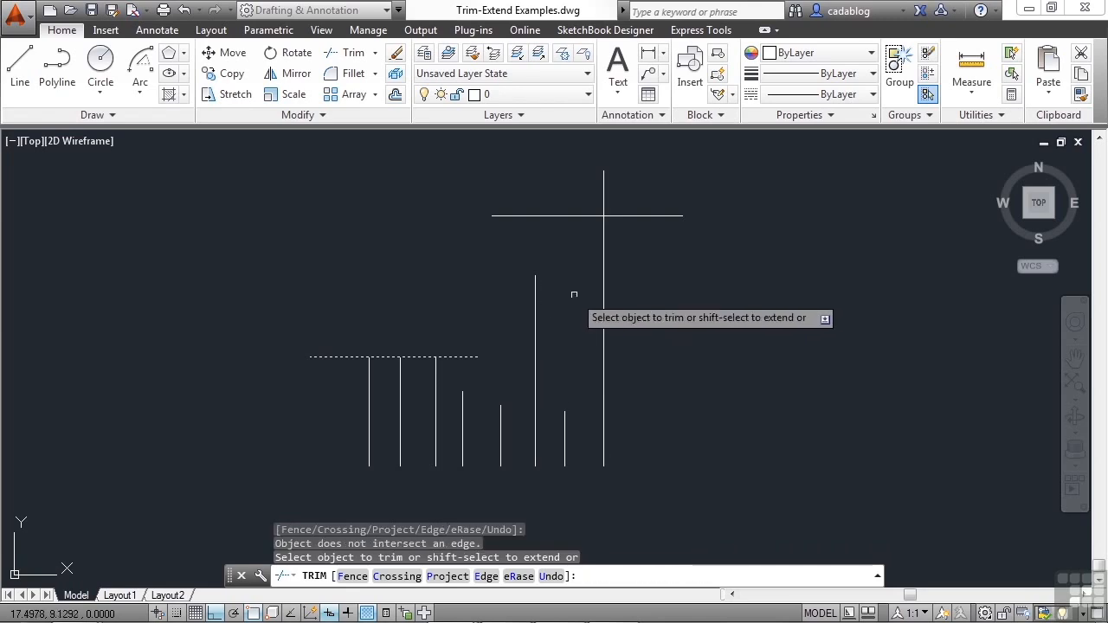
{"action": "left_click", "coordinate": [643, 291]}
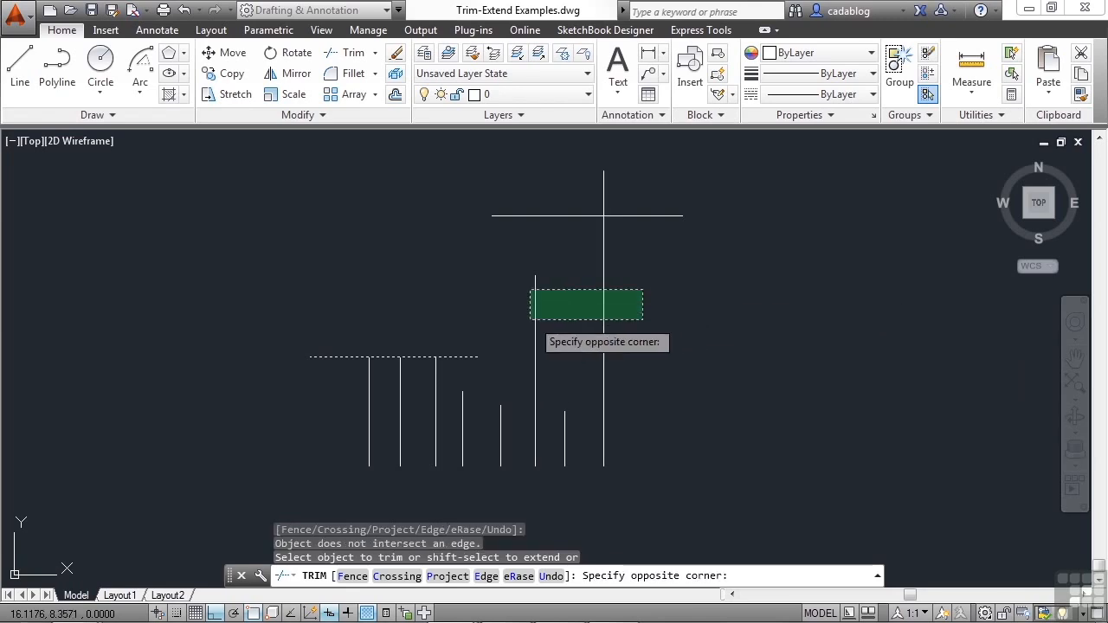
{"action": "left_click", "coordinate": [520, 317]}
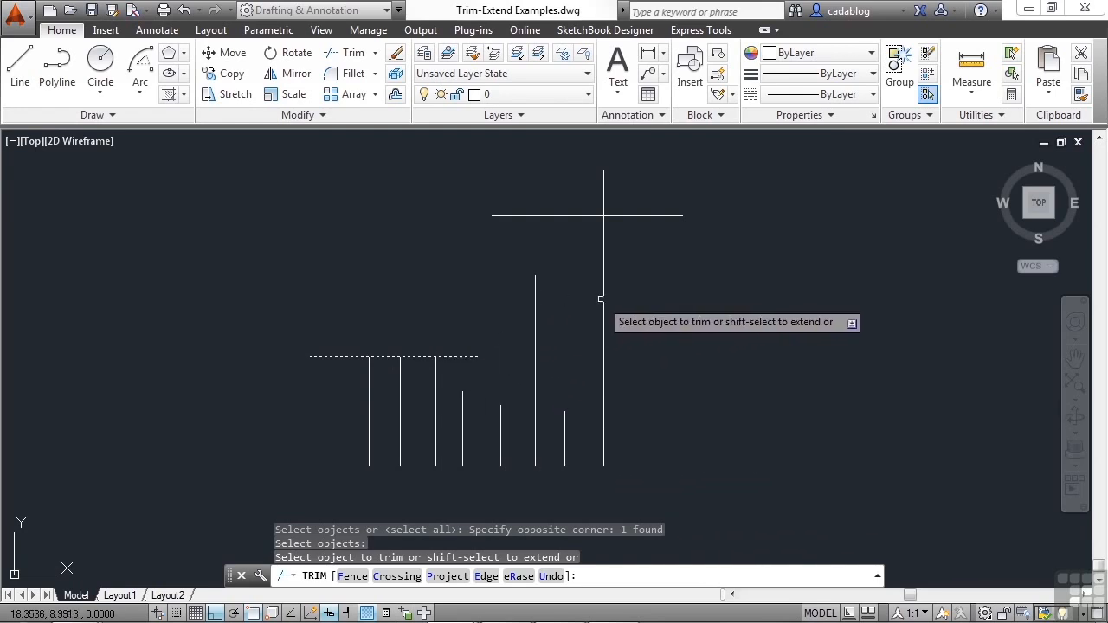
{"action": "left_click", "coordinate": [535, 306]}
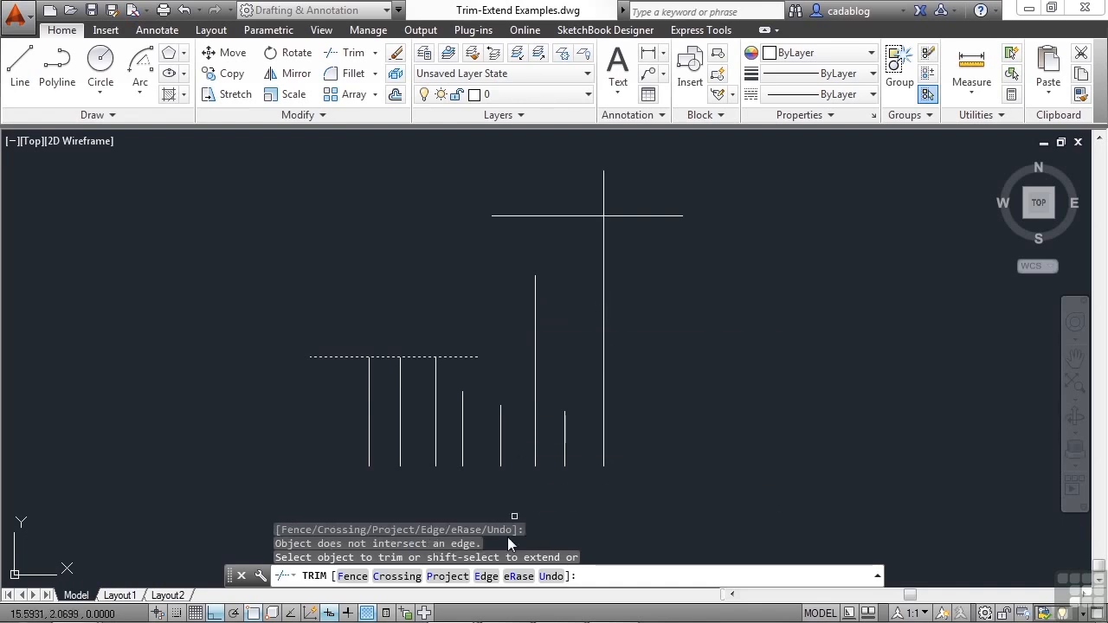
Step: Set the Trim edge mode to Extend and trim the two tall vertical lines at the lower horizontal line's implied extension
{"action": "left_click", "coordinate": [485, 577]}
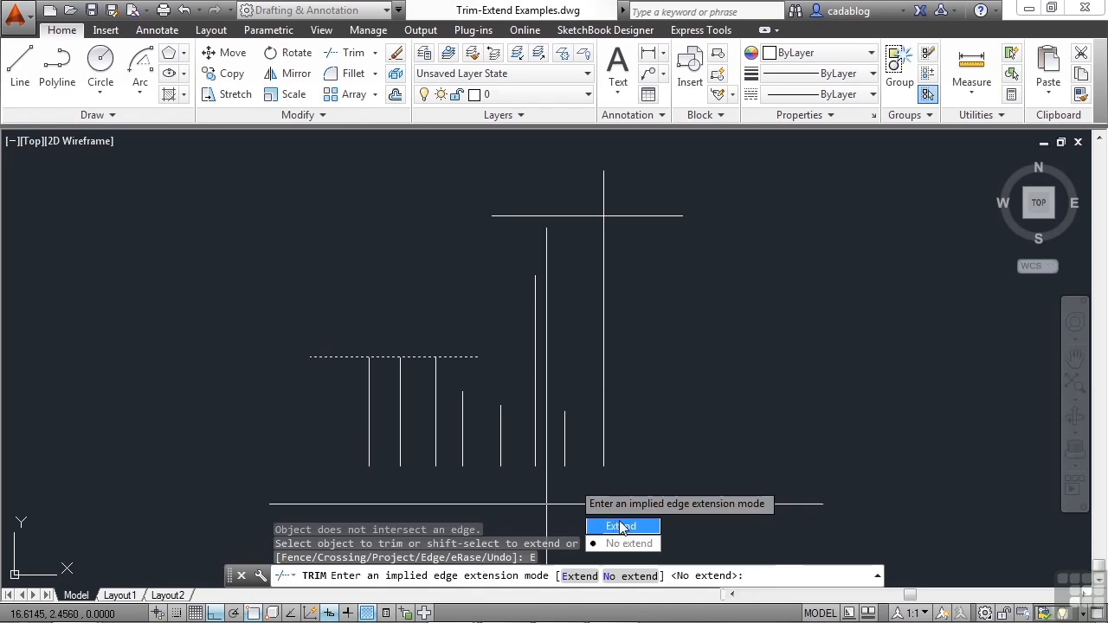
{"action": "left_click", "coordinate": [648, 528]}
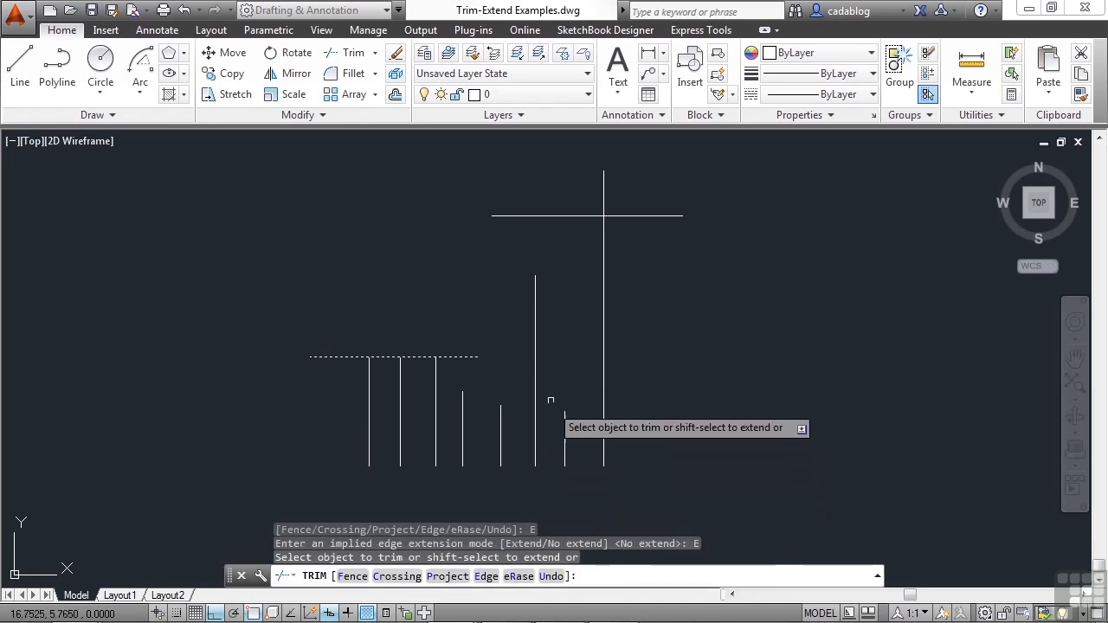
{"action": "left_click", "coordinate": [604, 292]}
{"action": "key", "text": "Return"}
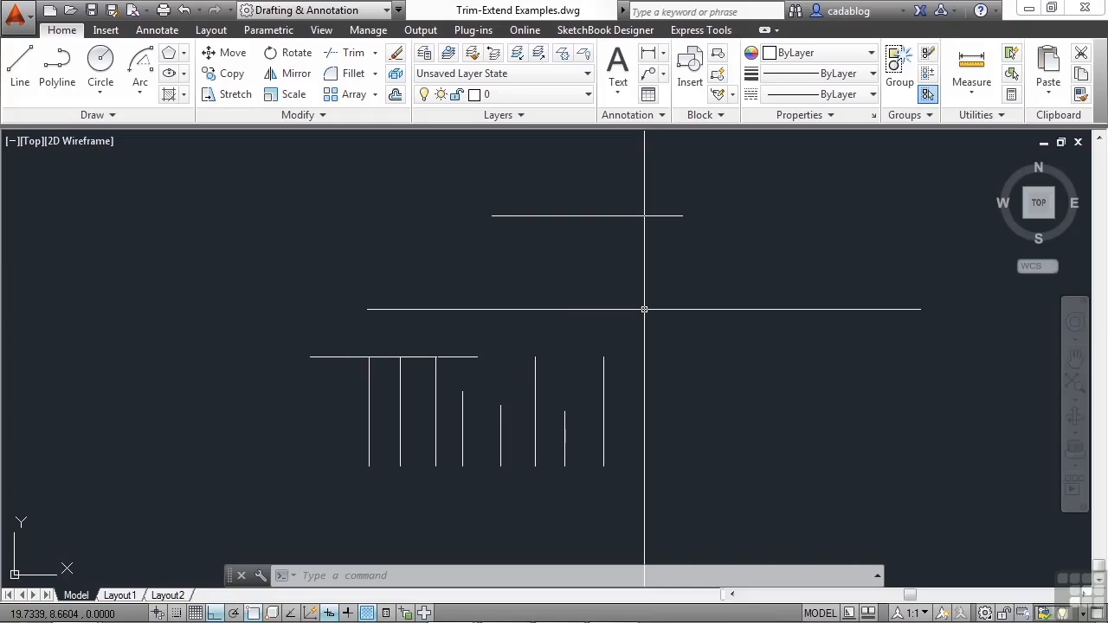
Step: Extend the five rightmost vertical lines to the upper horizontal line as boundary, using the Extend implied edge mode
{"action": "type", "text": "EX"}
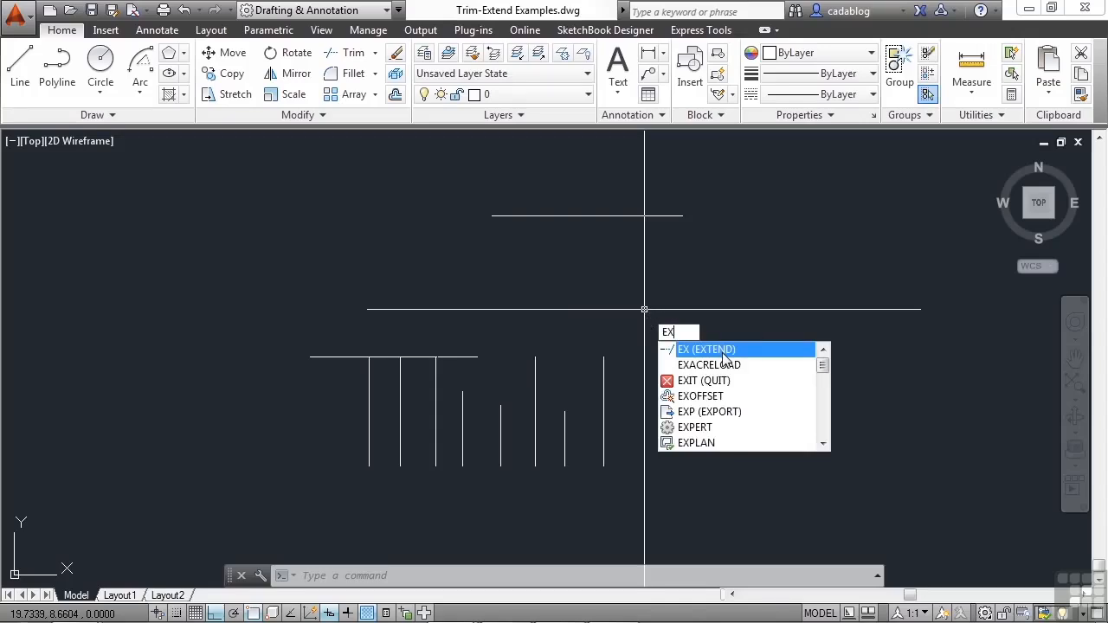
{"action": "key", "text": "Escape"}
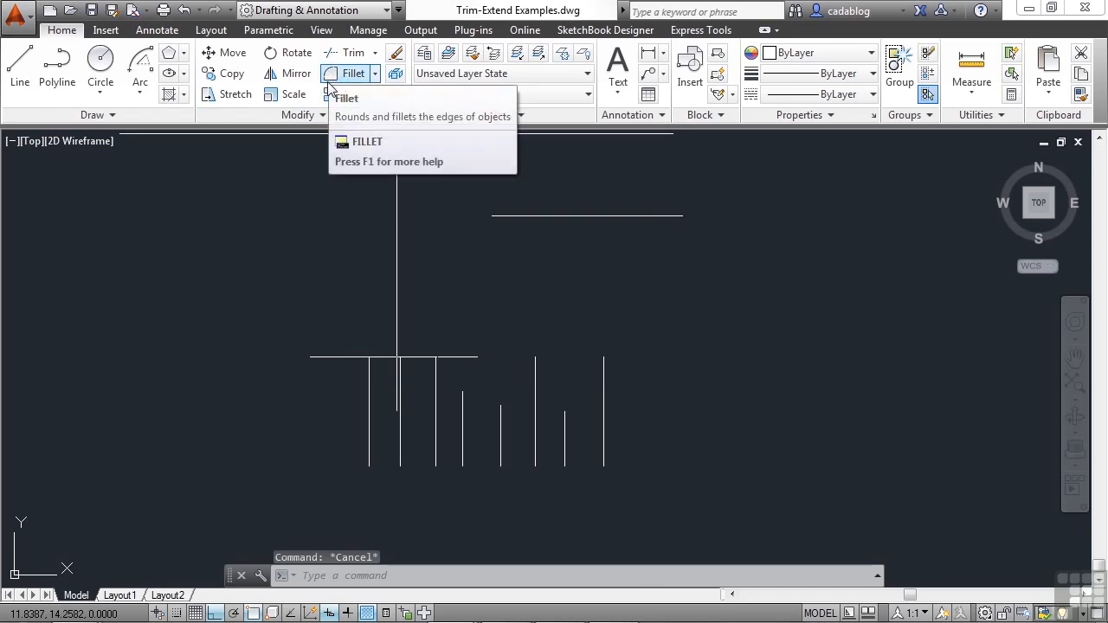
{"action": "left_click", "coordinate": [374, 53]}
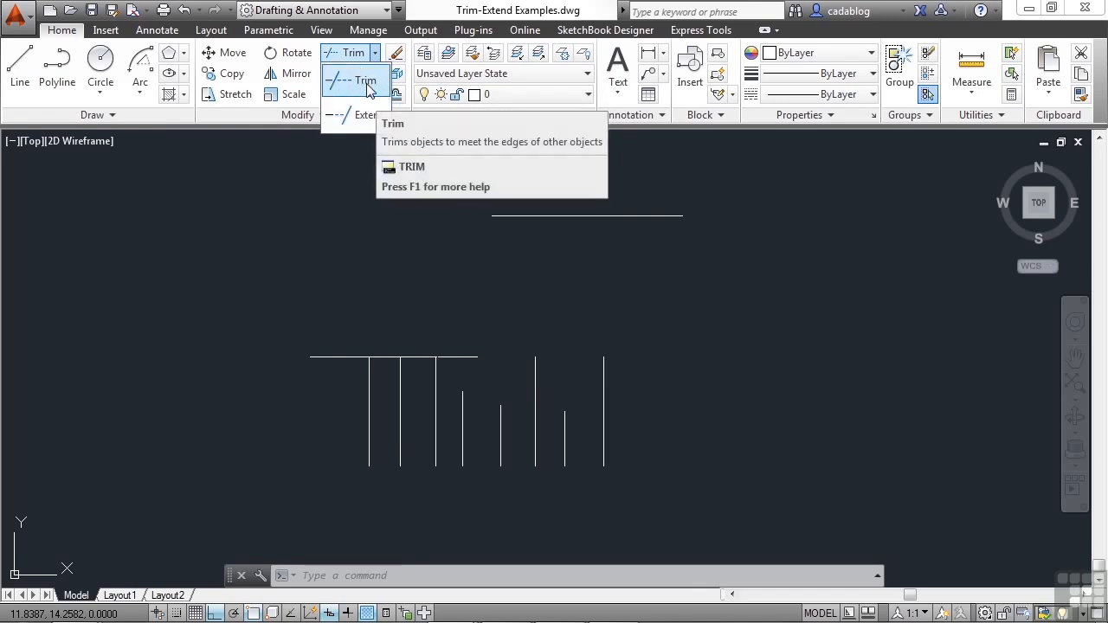
{"action": "left_click", "coordinate": [365, 114]}
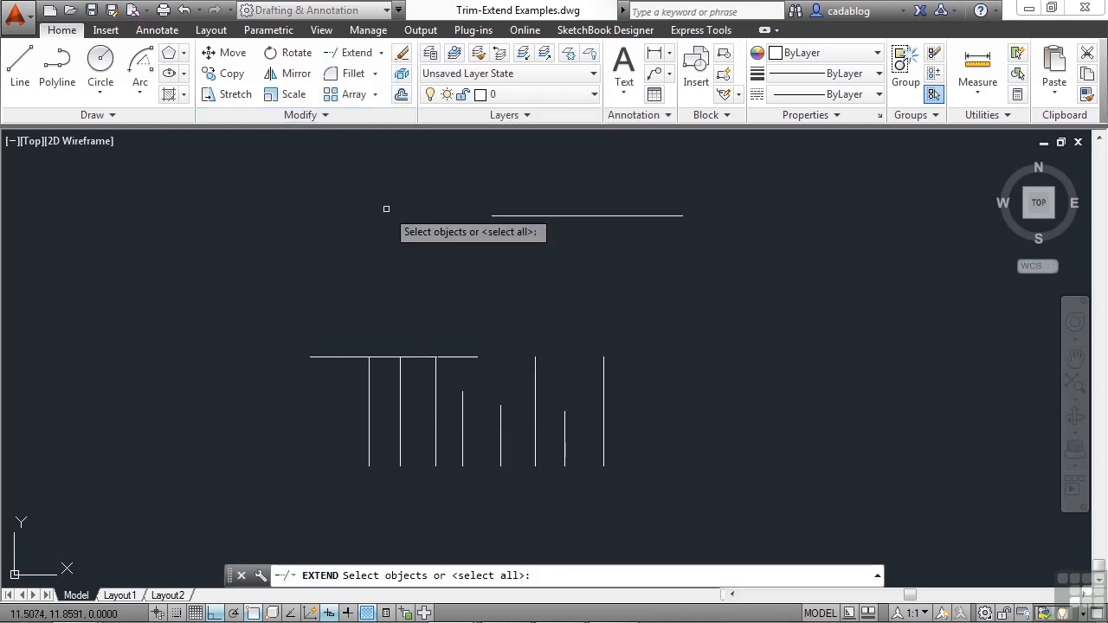
{"action": "left_click", "coordinate": [542, 216]}
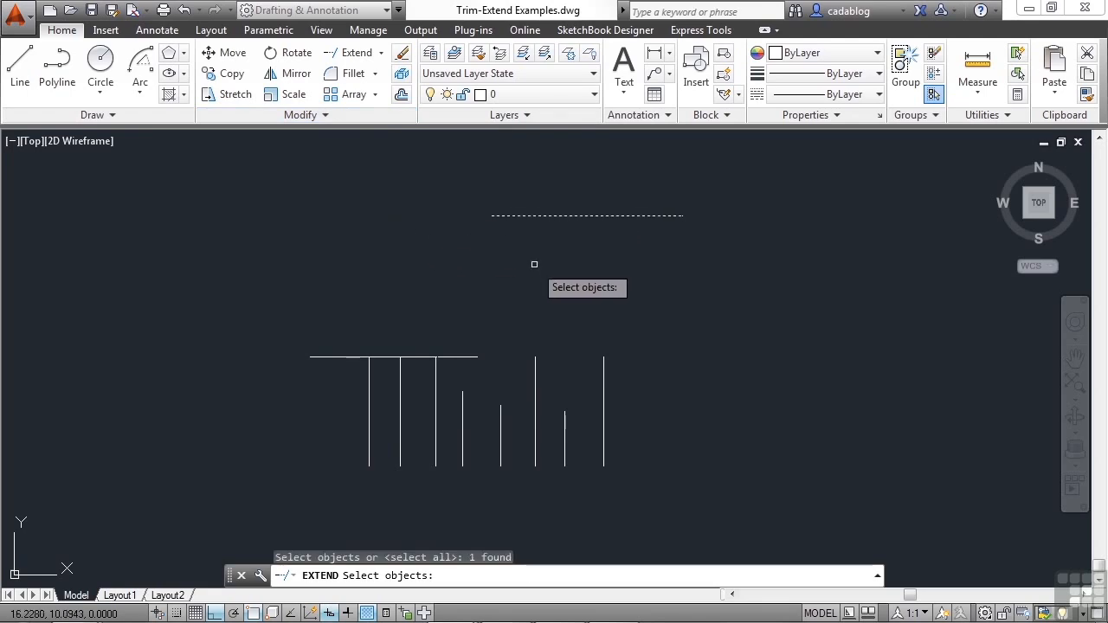
{"action": "key", "text": "Return"}
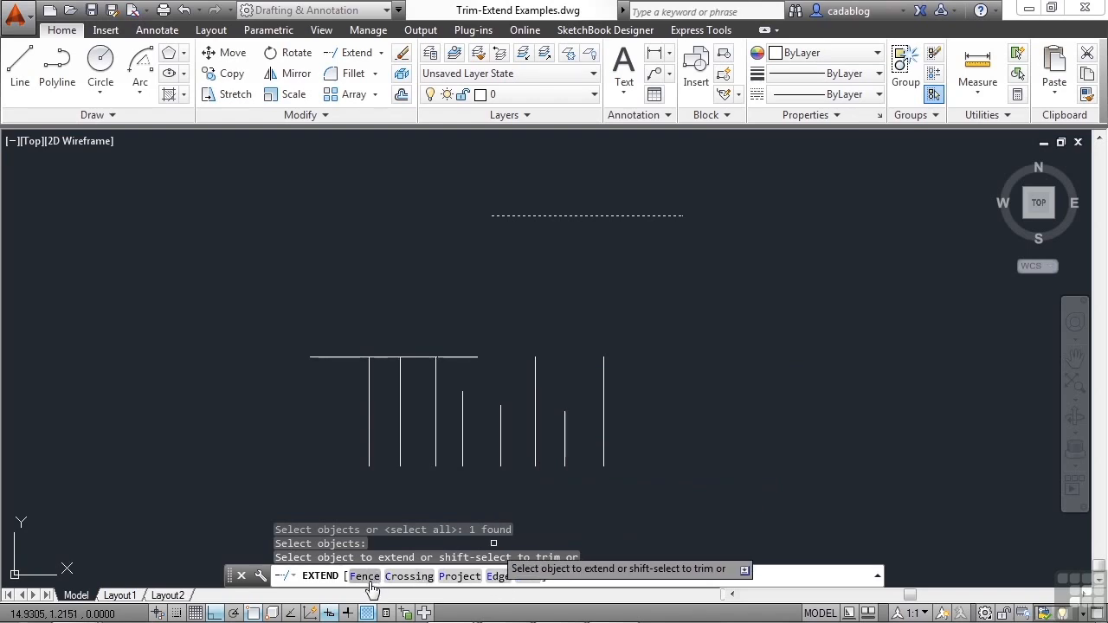
{"action": "left_click", "coordinate": [503, 578]}
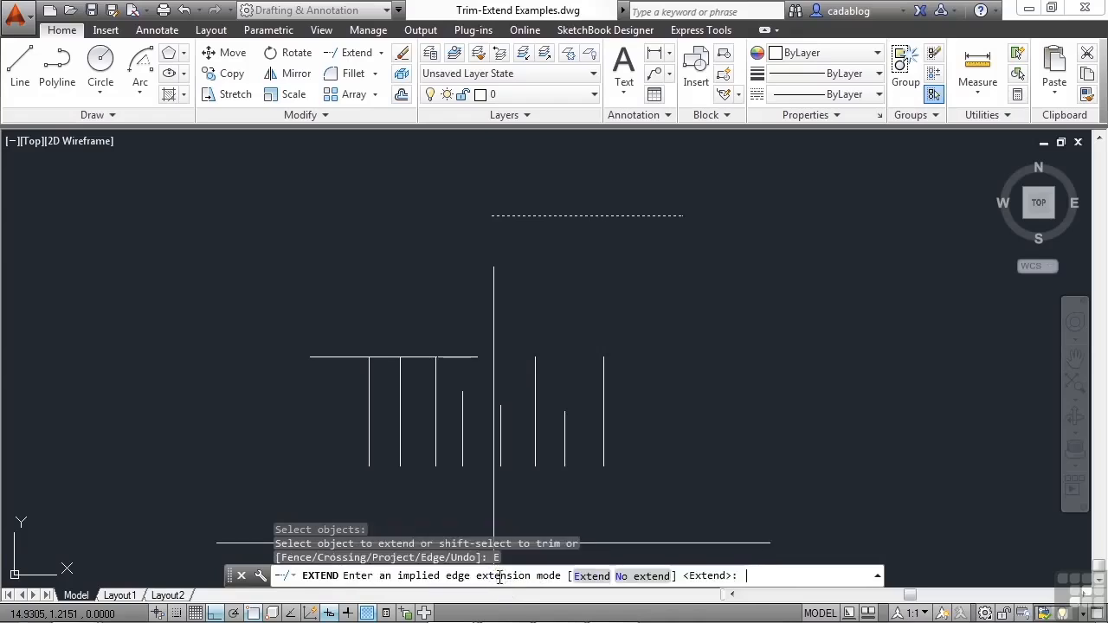
{"action": "key", "text": "Return"}
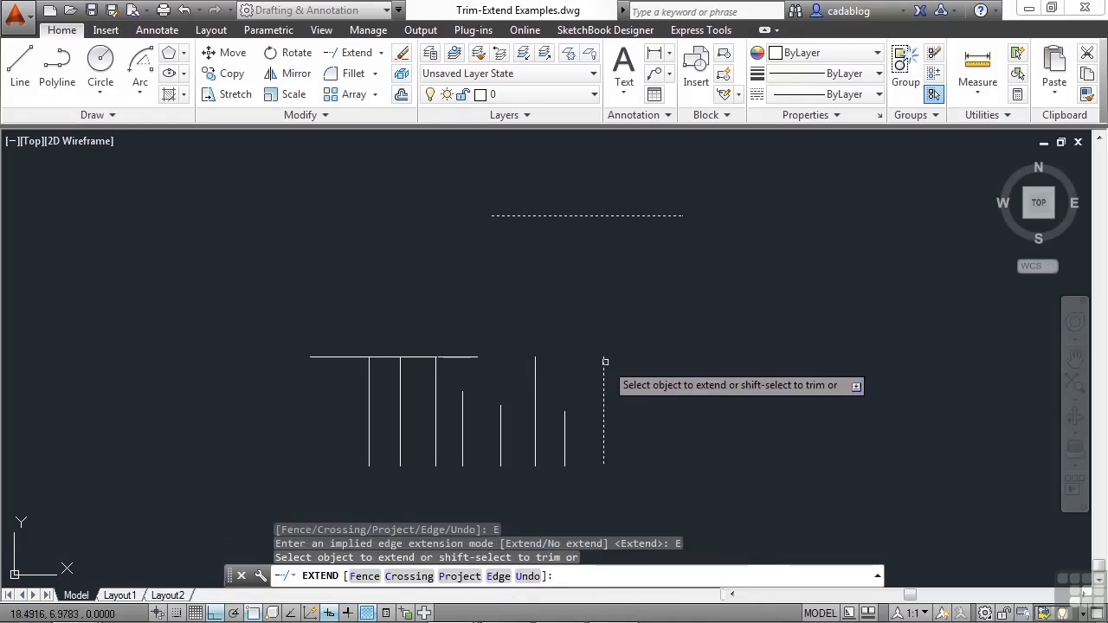
{"action": "left_click", "coordinate": [622, 383]}
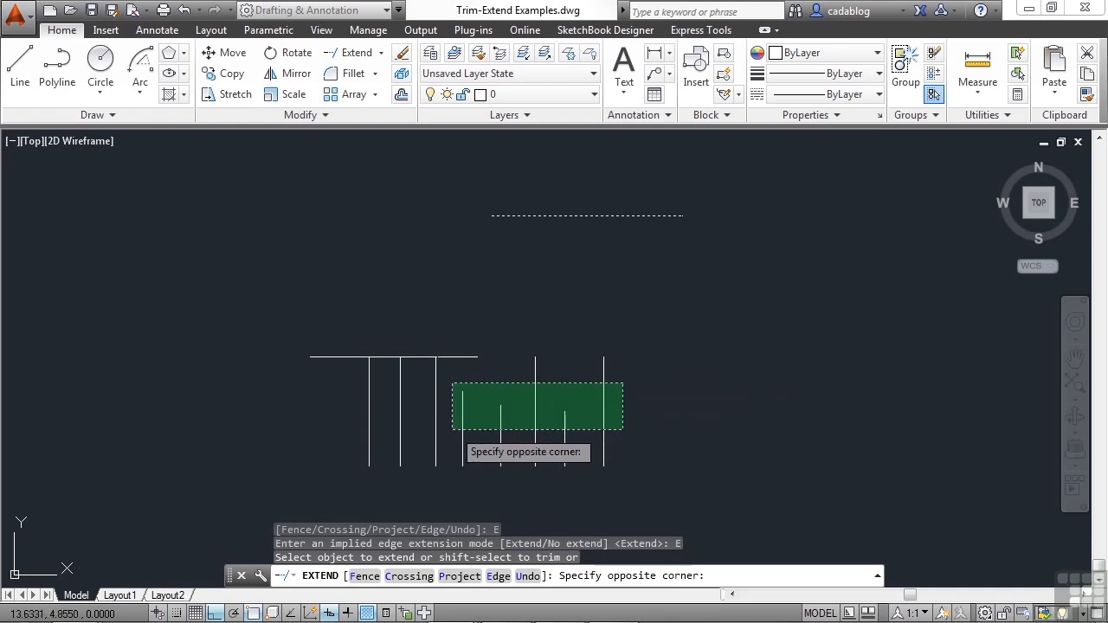
{"action": "left_click", "coordinate": [453, 425]}
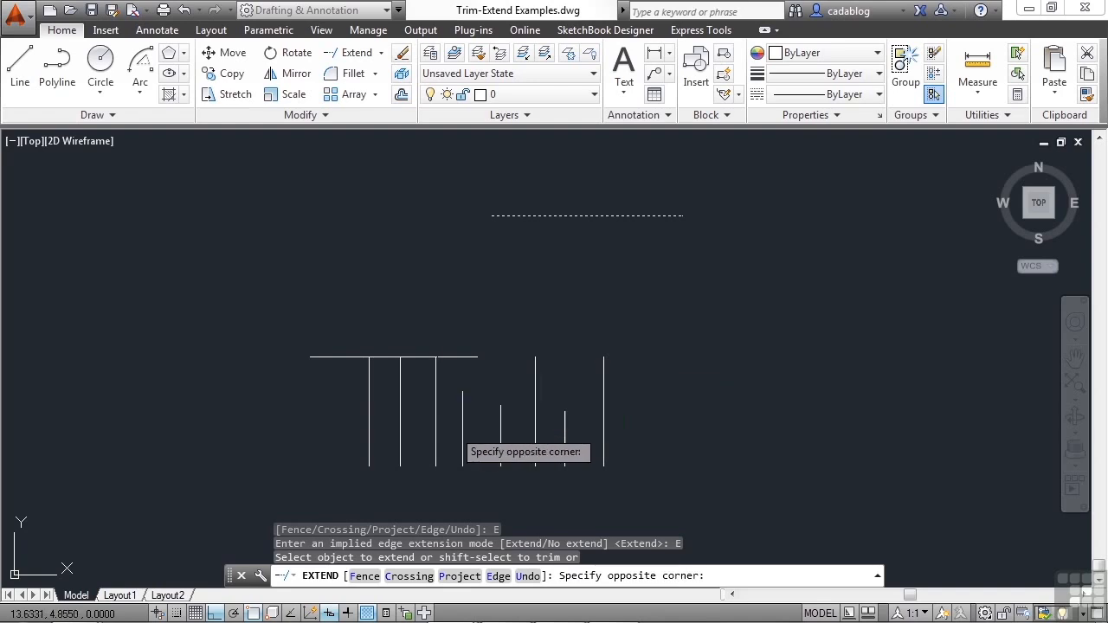
Step: Extend the three leftmost vertical lines up to the implied extension of the upper horizontal line and finish the command
{"action": "left_click", "coordinate": [434, 363]}
{"action": "left_click", "coordinate": [400, 369]}
{"action": "left_click", "coordinate": [369, 369]}
{"action": "key", "text": "Return"}
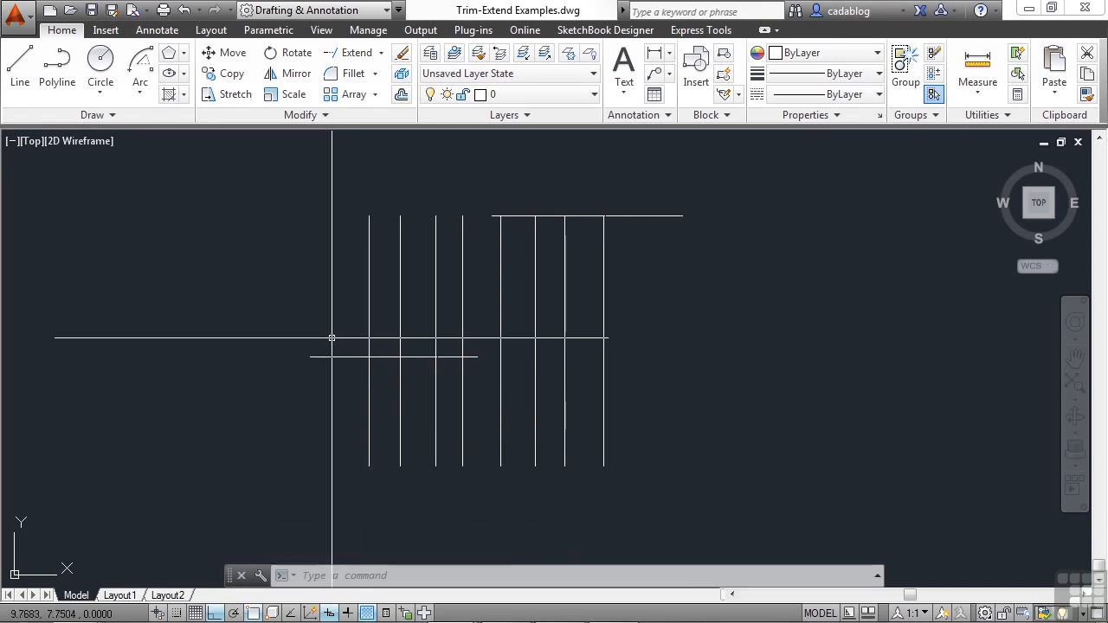
Step: Using all three concentric circles and both horizontal lines as cutting edges, trim the innermost circle's left arc between the lines
{"action": "scroll", "coordinate": [332, 337], "scroll_direction": "down", "scroll_amount": 6}
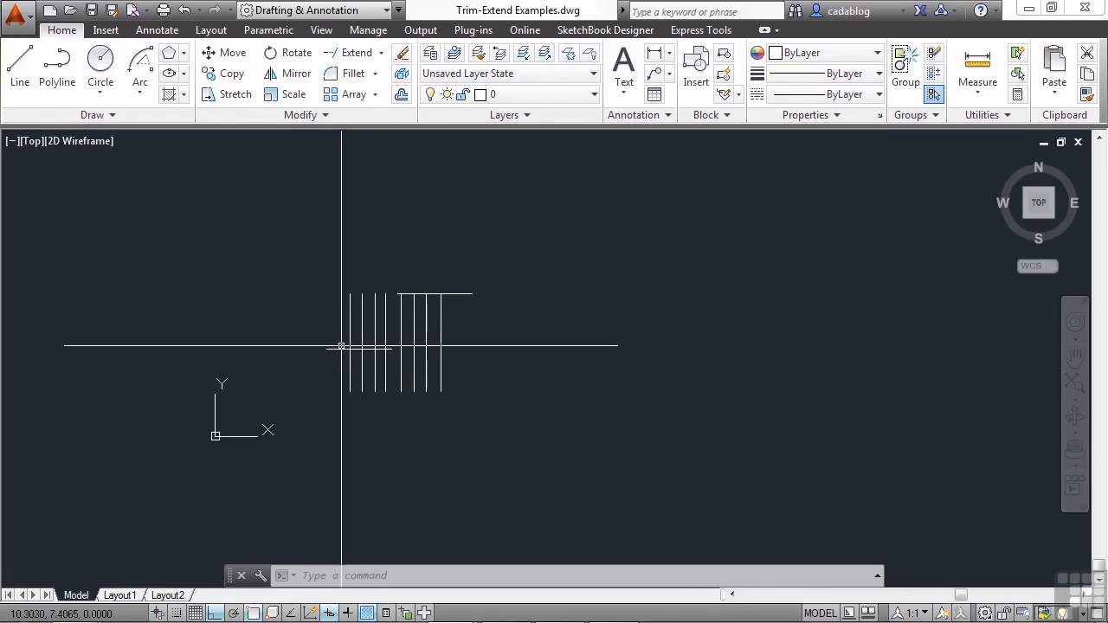
{"action": "middle_click_drag", "start_coordinate": [412, 244], "coordinate": [420, 361]}
{"action": "scroll", "coordinate": [359, 211], "scroll_direction": "up", "scroll_amount": 4}
{"action": "middle_click_drag", "start_coordinate": [416, 243], "coordinate": [447, 227]}
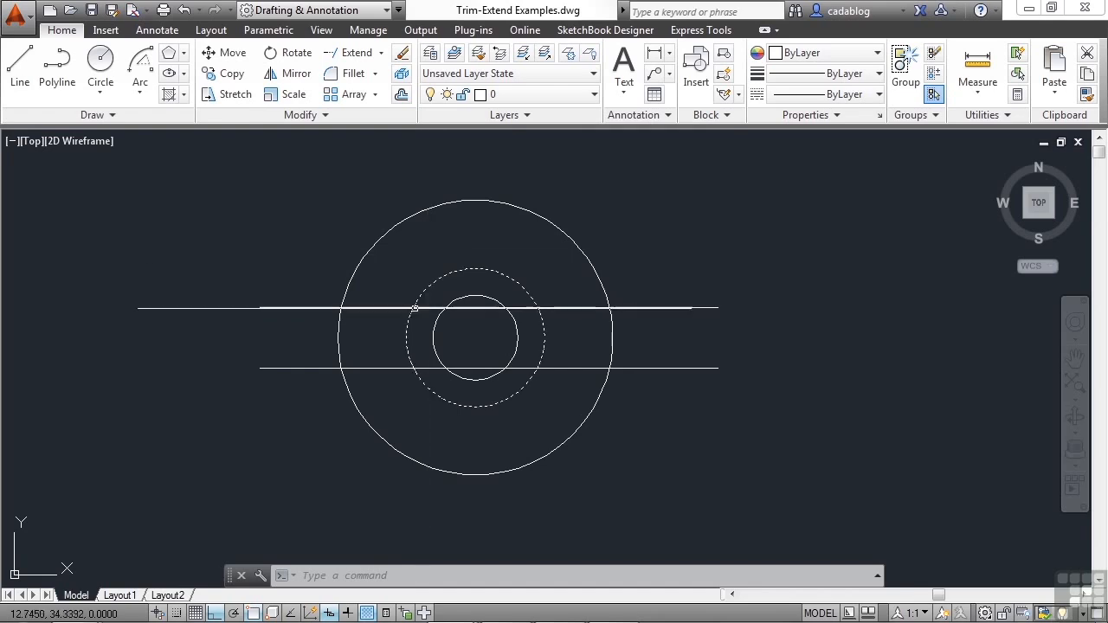
{"action": "scroll", "coordinate": [419, 336], "scroll_direction": "up", "scroll_amount": 2}
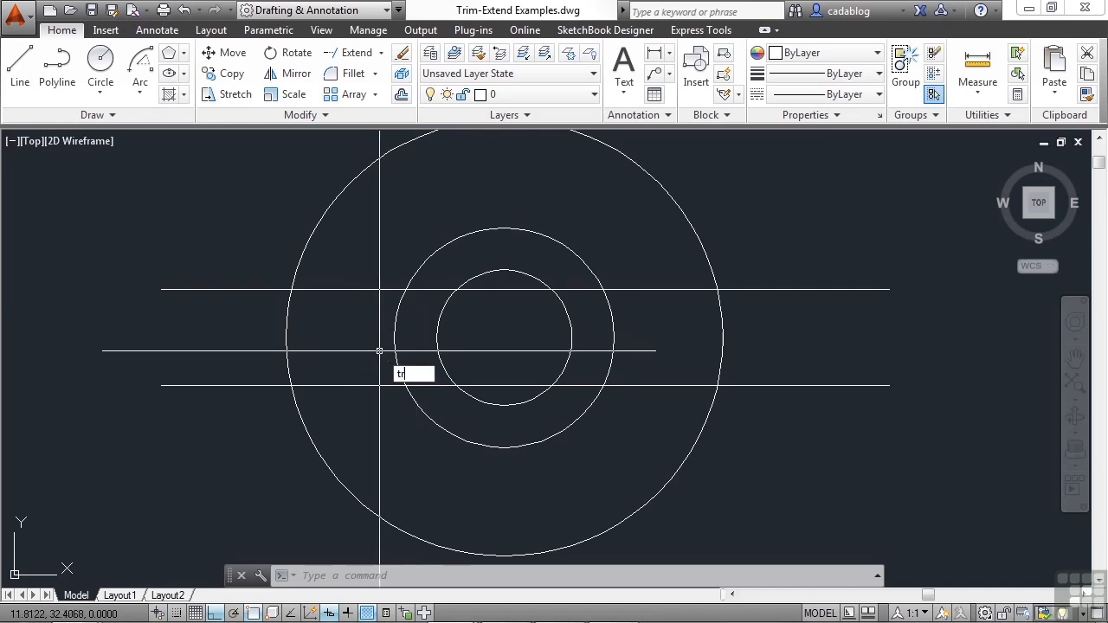
{"action": "type", "text": "r"}
{"action": "key", "text": "Return"}
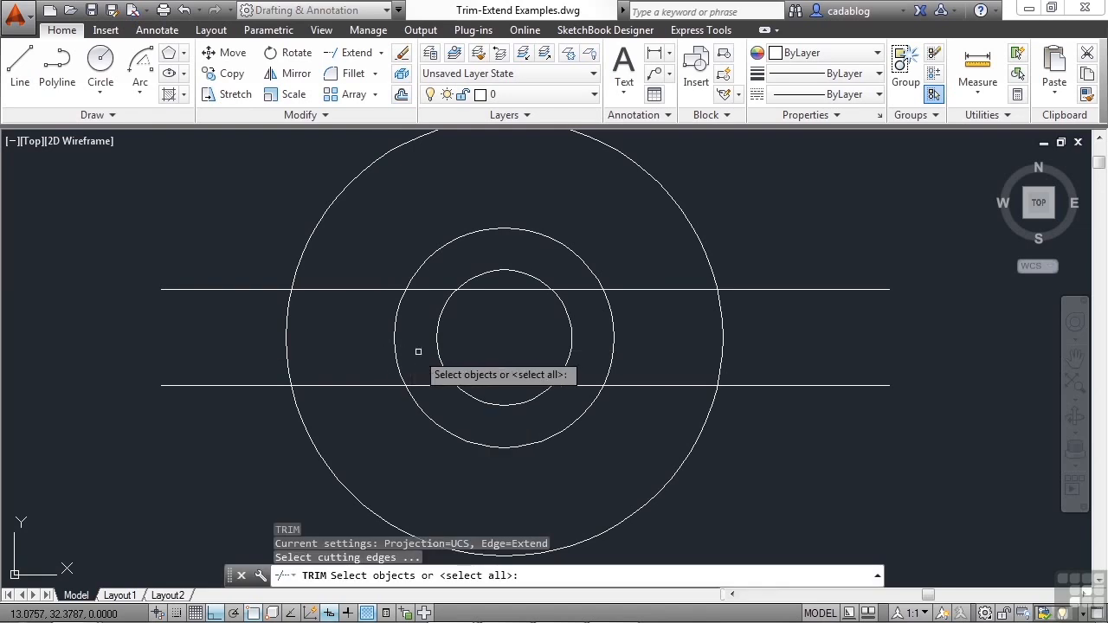
{"action": "left_click", "coordinate": [781, 234]}
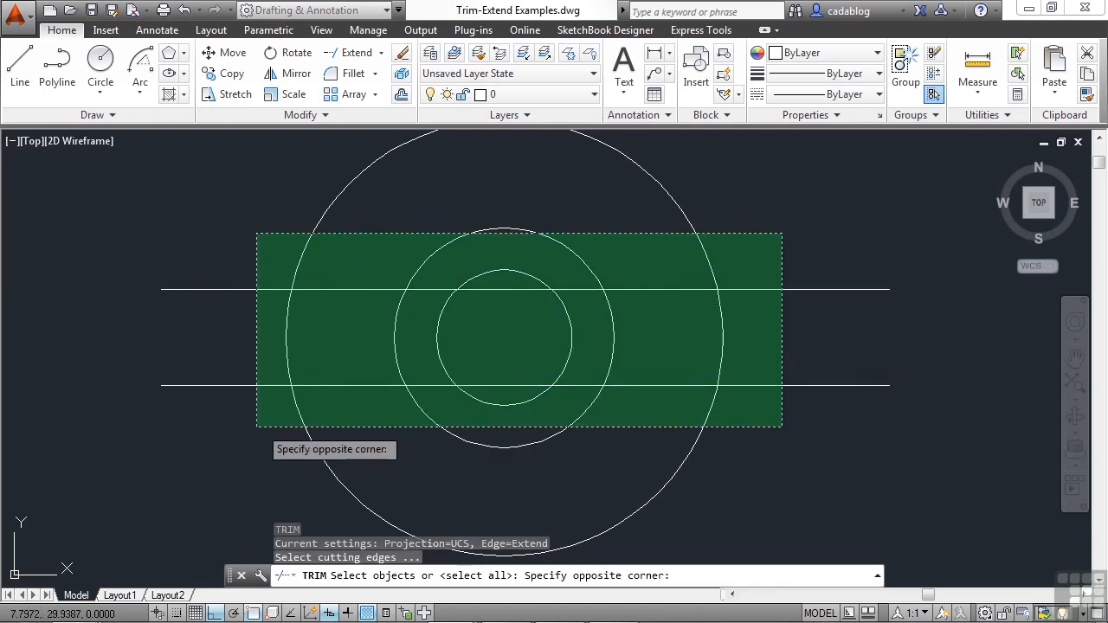
{"action": "left_click", "coordinate": [265, 391]}
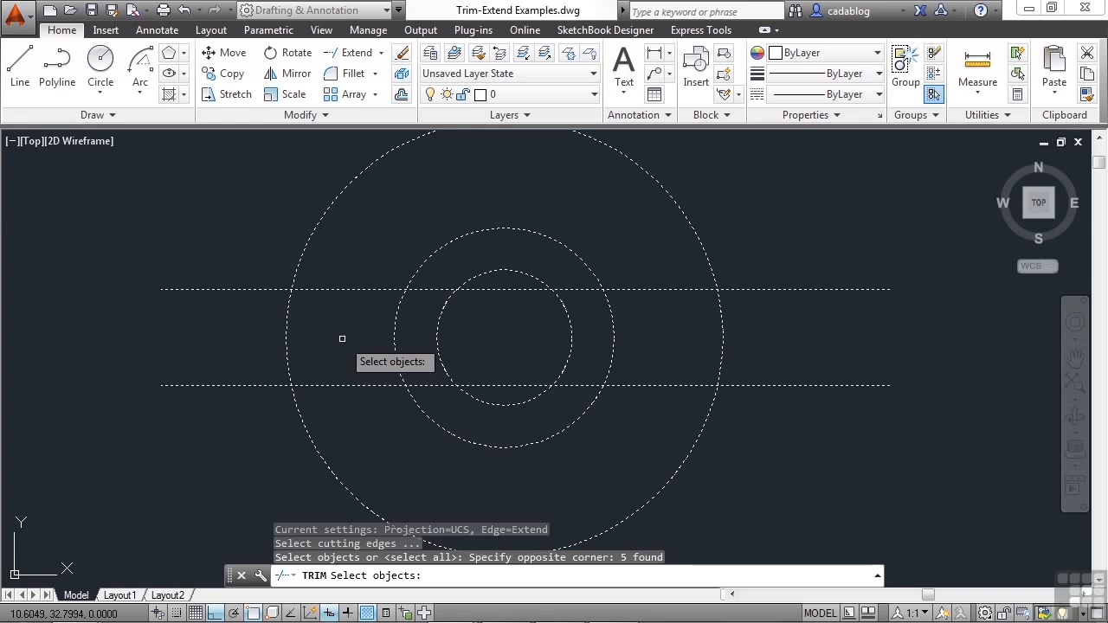
{"action": "key", "text": "Return"}
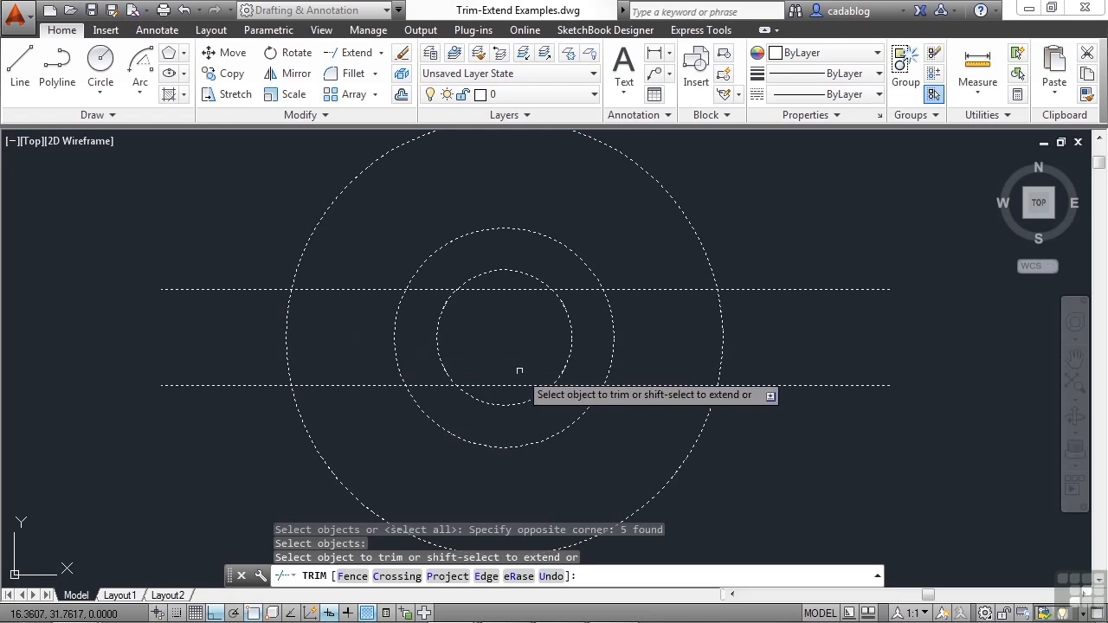
{"action": "left_click", "coordinate": [444, 310]}
Step: Trim both horizontal lines outside the outer circle on each side and between the inner and middle circles on the right
{"action": "left_click", "coordinate": [822, 261]}
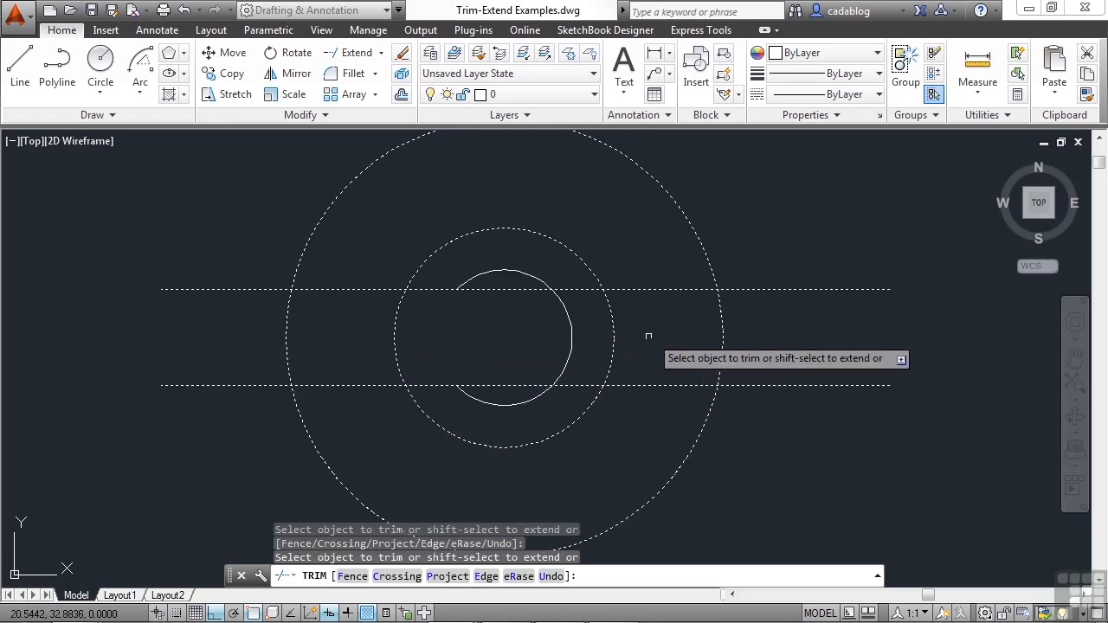
{"action": "left_click", "coordinate": [758, 458]}
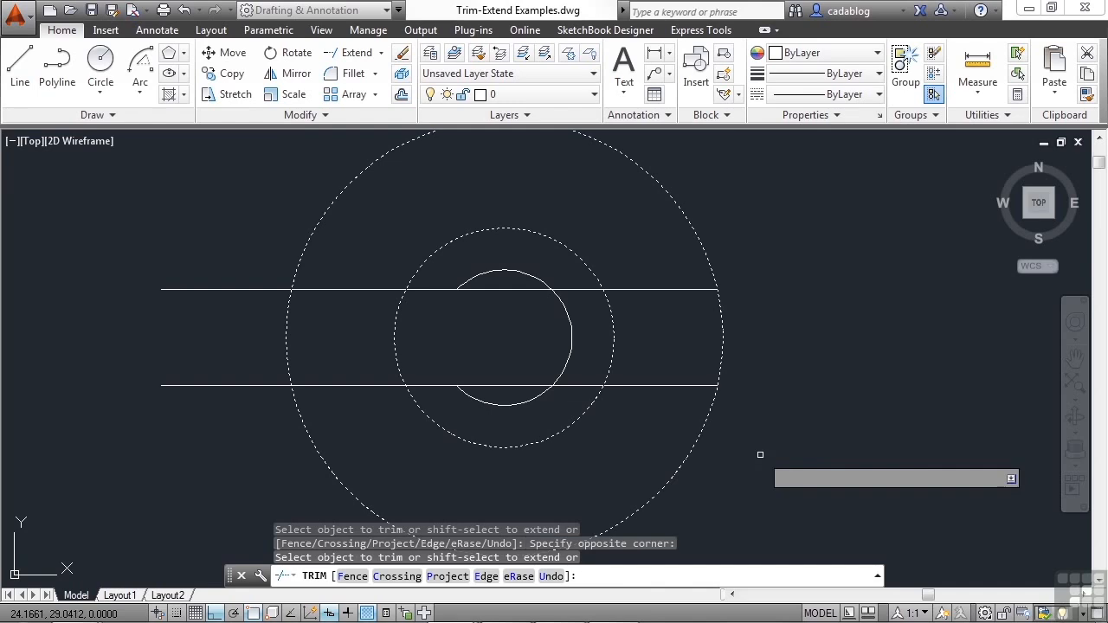
{"action": "left_click", "coordinate": [579, 277]}
{"action": "left_click", "coordinate": [576, 396]}
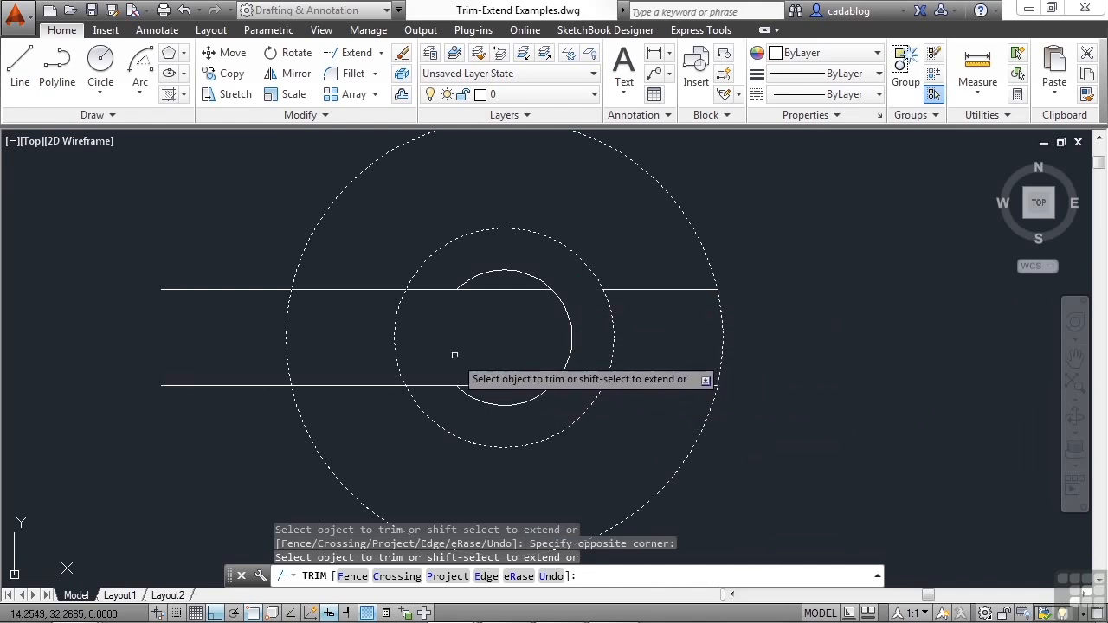
{"action": "left_click", "coordinate": [249, 256]}
{"action": "left_click", "coordinate": [207, 398]}
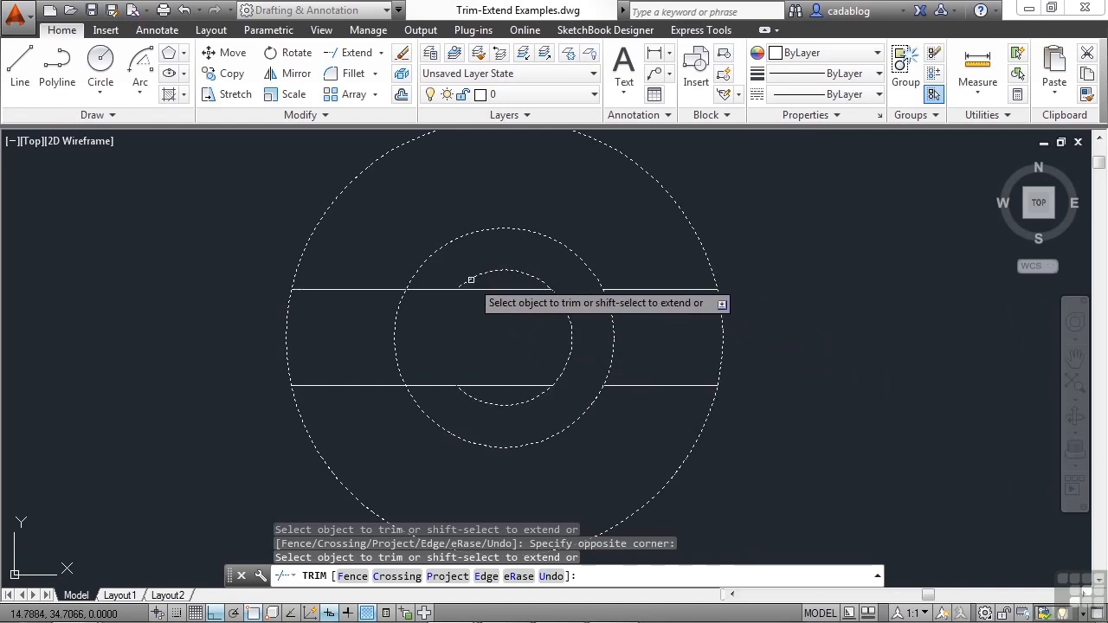
Step: Trim both lines inside the innermost circle and the left arcs of the middle and outer circles between the lines
{"action": "left_click", "coordinate": [514, 289]}
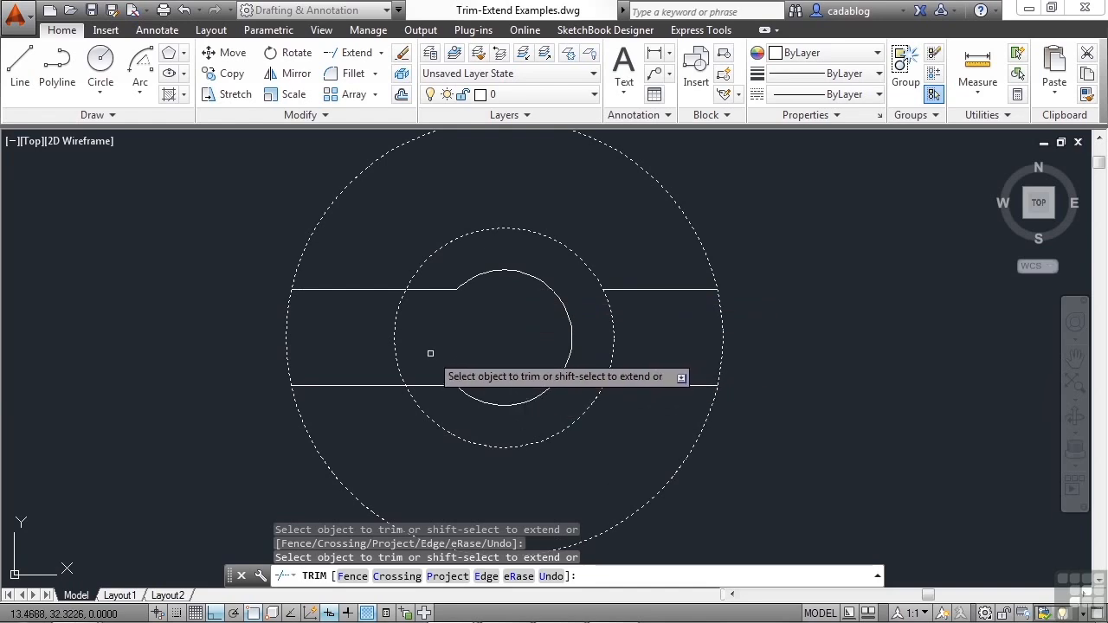
{"action": "left_click", "coordinate": [404, 321]}
{"action": "left_click", "coordinate": [371, 329]}
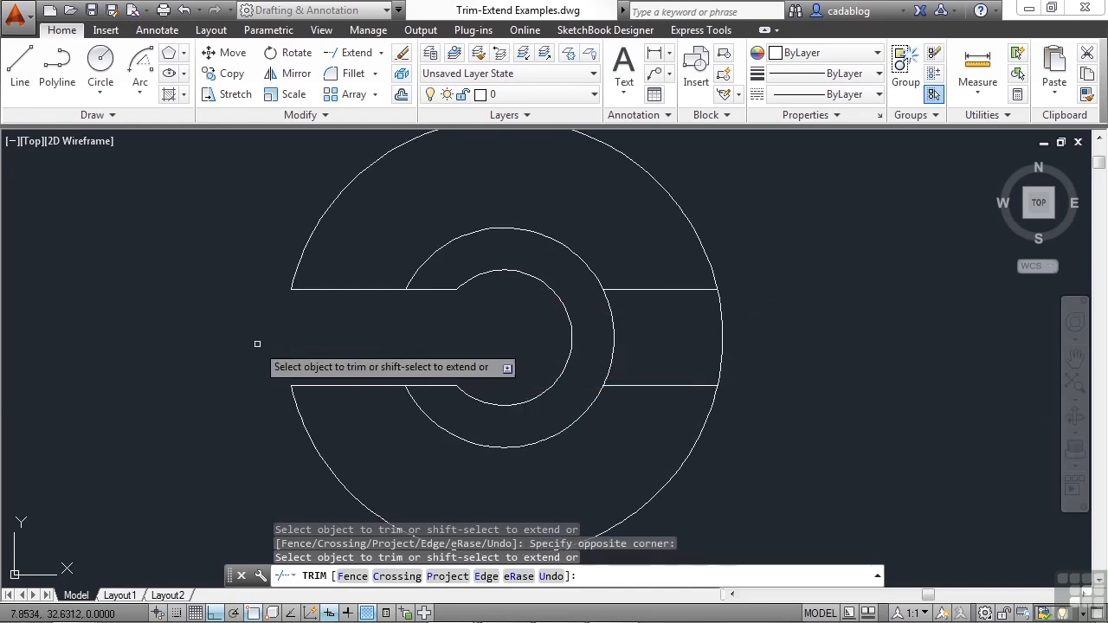
{"action": "key", "text": "Return"}
Step: Erase the two leftover horizontal segments between the middle and outer circles on the right
{"action": "left_click", "coordinate": [680, 268]}
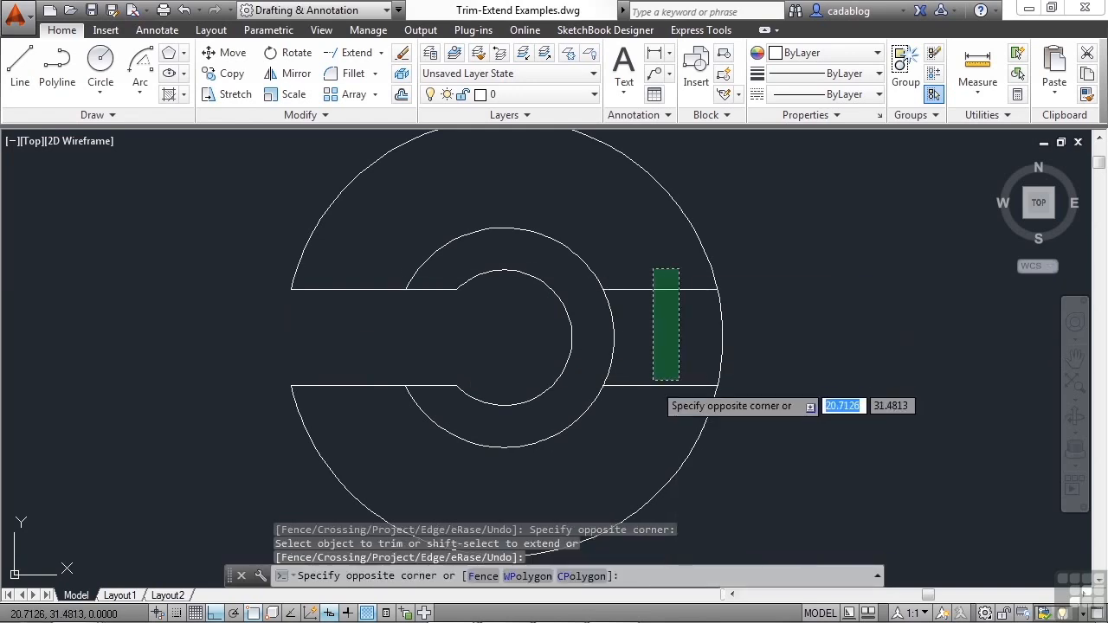
{"action": "left_click", "coordinate": [655, 375]}
{"action": "key", "text": "Delete"}
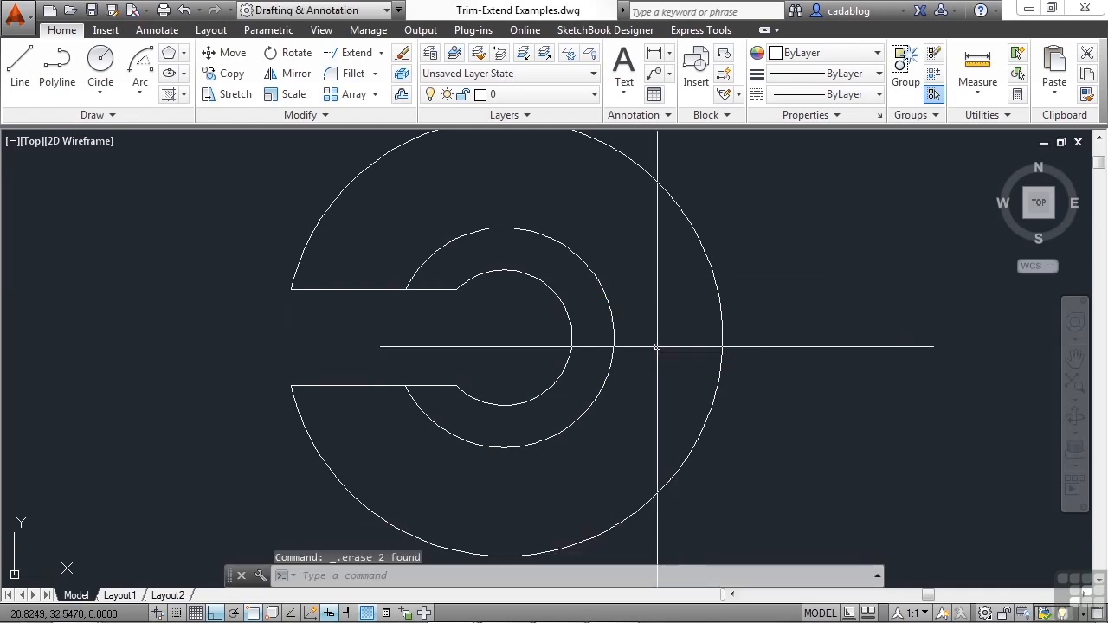
Step: Within Trim, with the outer arc and both horizontal lines as edges, extend both lines to the outer arc's right side
{"action": "scroll", "coordinate": [366, 333], "scroll_direction": "down", "scroll_amount": 2}
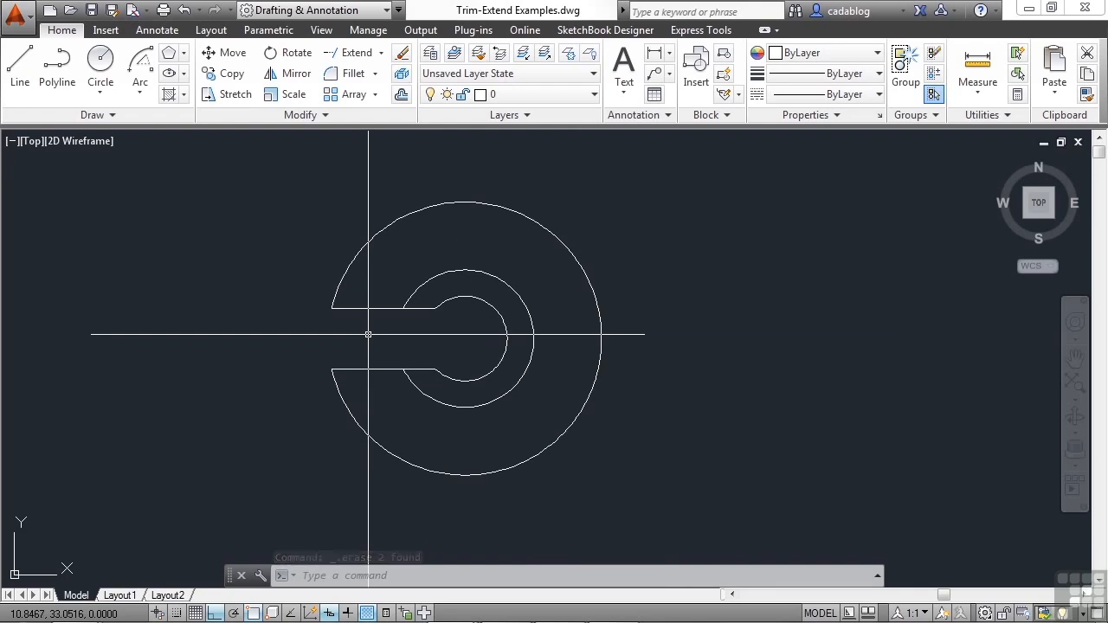
{"action": "type", "text": "r"}
{"action": "key", "text": "Return"}
{"action": "left_click", "coordinate": [609, 318]}
{"action": "left_click", "coordinate": [572, 359]}
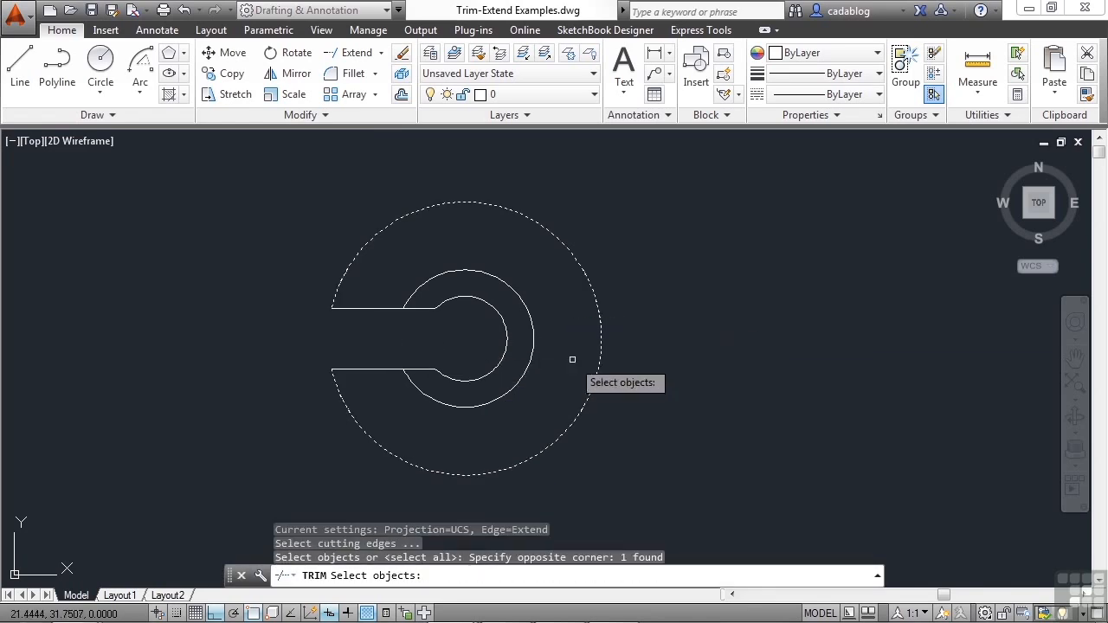
{"action": "left_click", "coordinate": [429, 309]}
{"action": "left_click", "coordinate": [433, 371]}
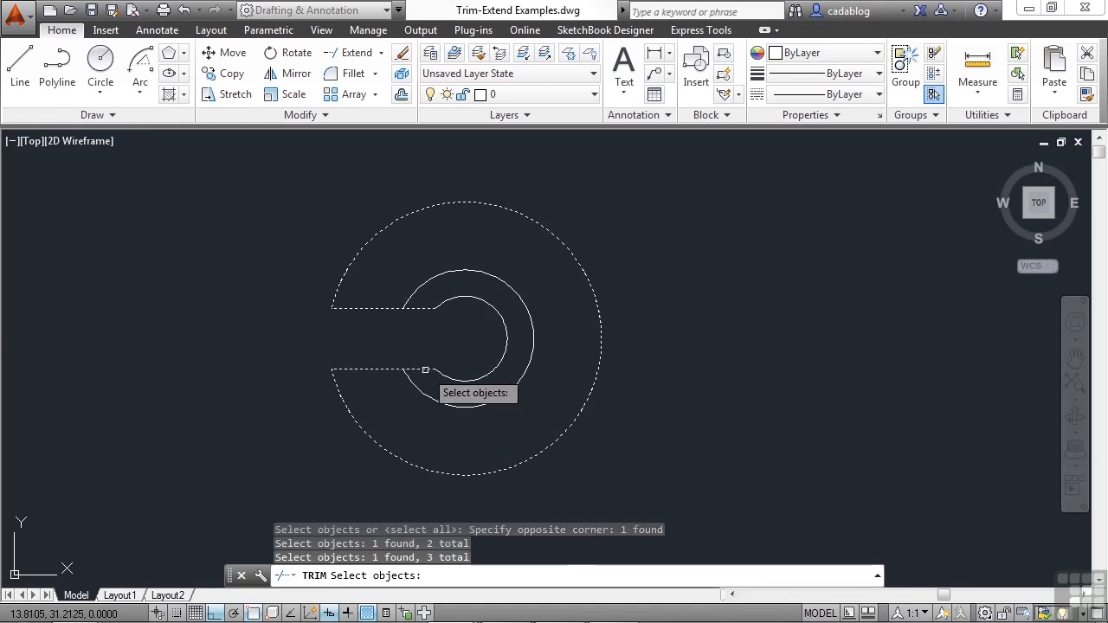
{"action": "key", "text": "Return"}
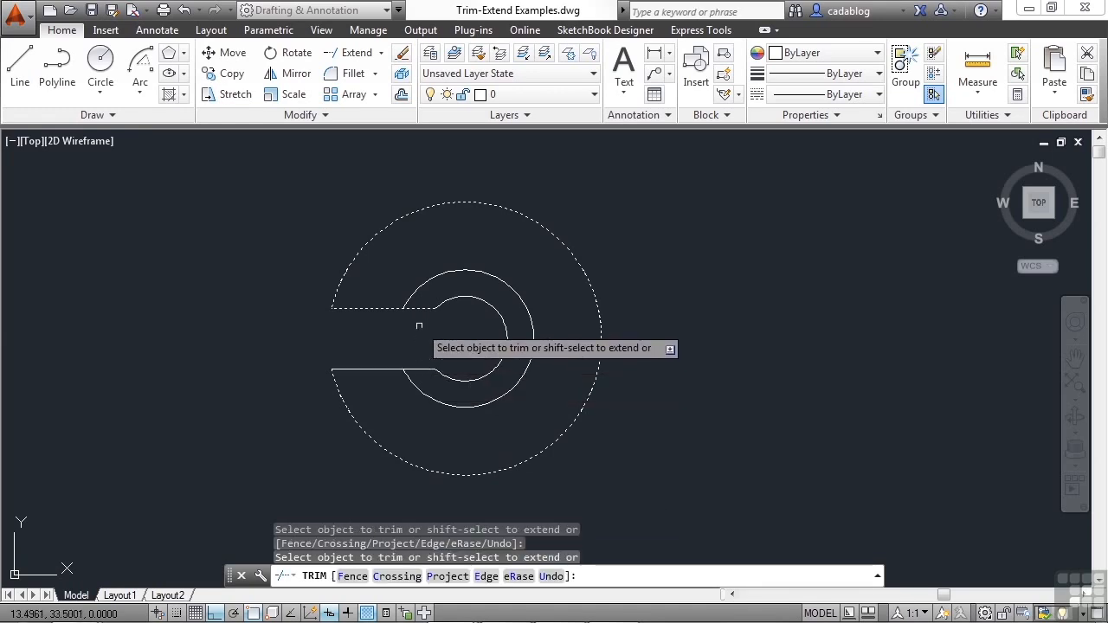
{"action": "left_click", "coordinate": [419, 306]}
{"action": "left_click", "coordinate": [416, 314]}
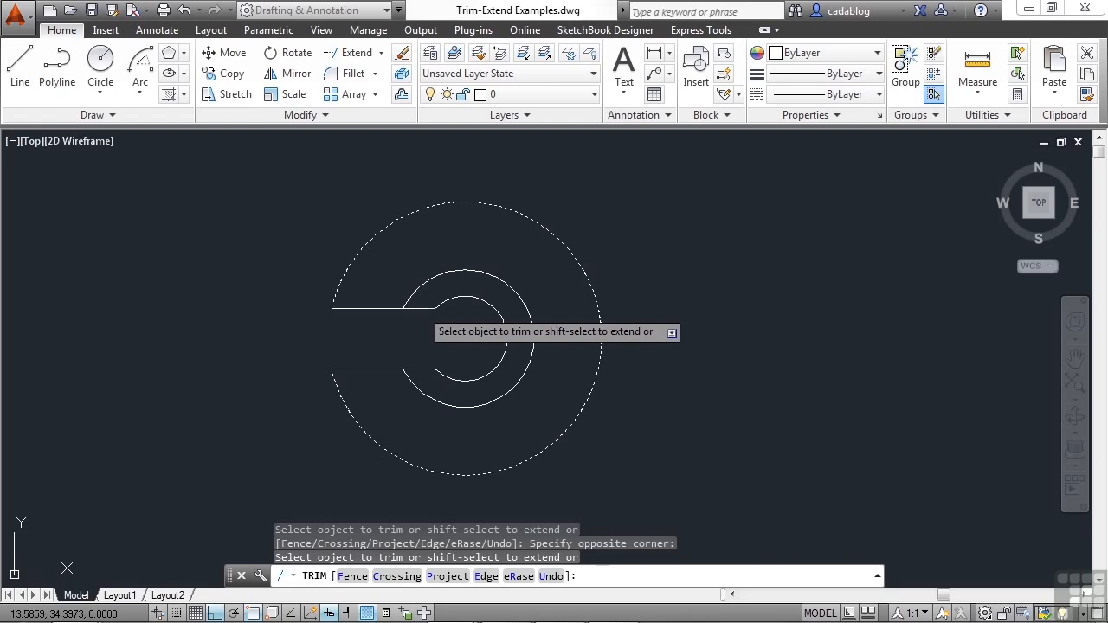
{"action": "left_click", "coordinate": [421, 308], "text": "shift"}
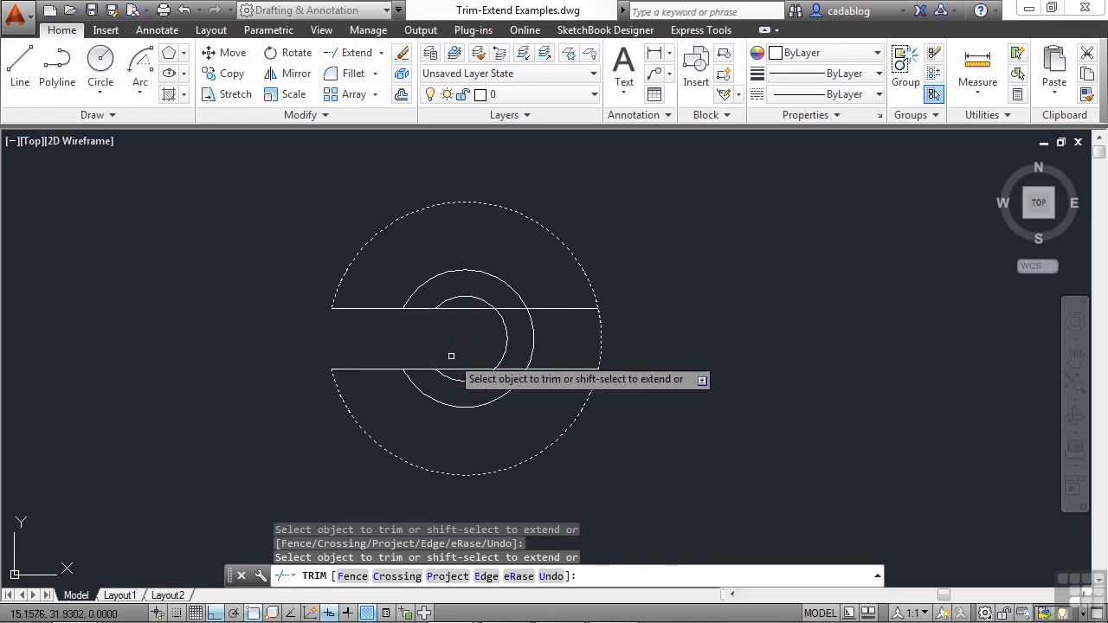
{"action": "key", "text": "Return"}
Step: Using the inner and middle arcs and both lines as cutting edges, trim both lines between the two arcs on the right
{"action": "key", "text": "Return"}
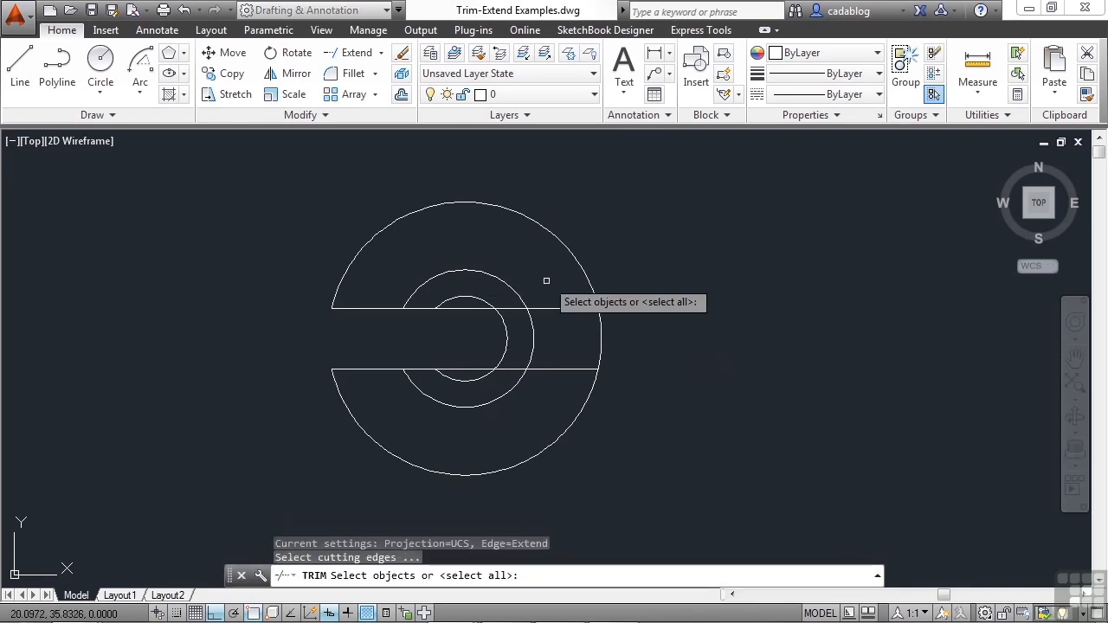
{"action": "left_click", "coordinate": [544, 269]}
{"action": "left_click", "coordinate": [397, 407]}
{"action": "key", "text": "Return"}
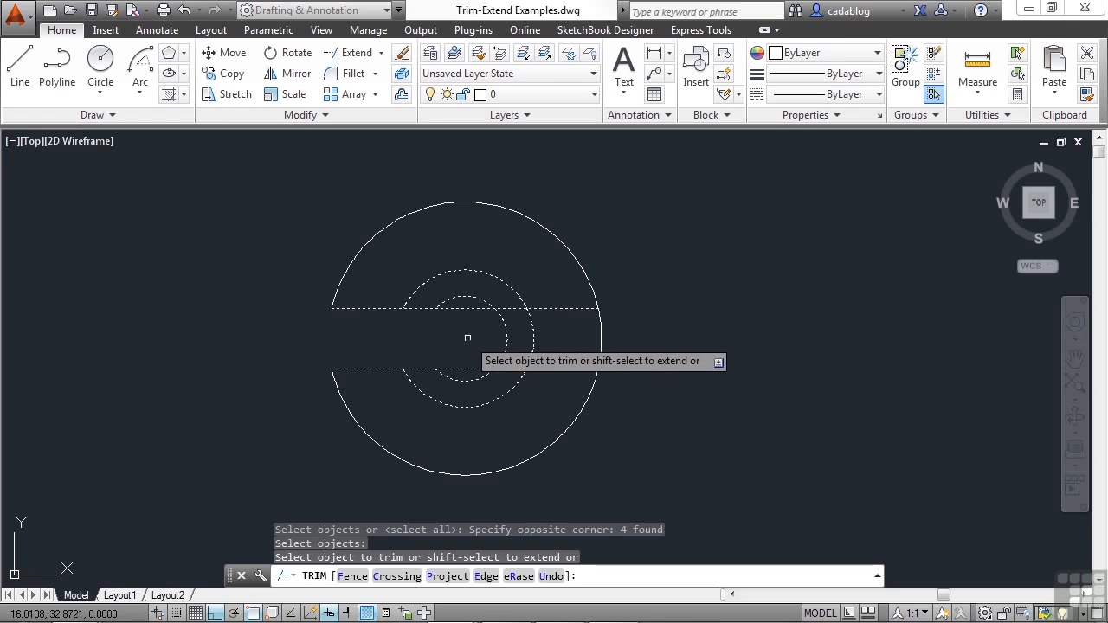
{"action": "left_click", "coordinate": [519, 308]}
{"action": "left_click", "coordinate": [511, 371]}
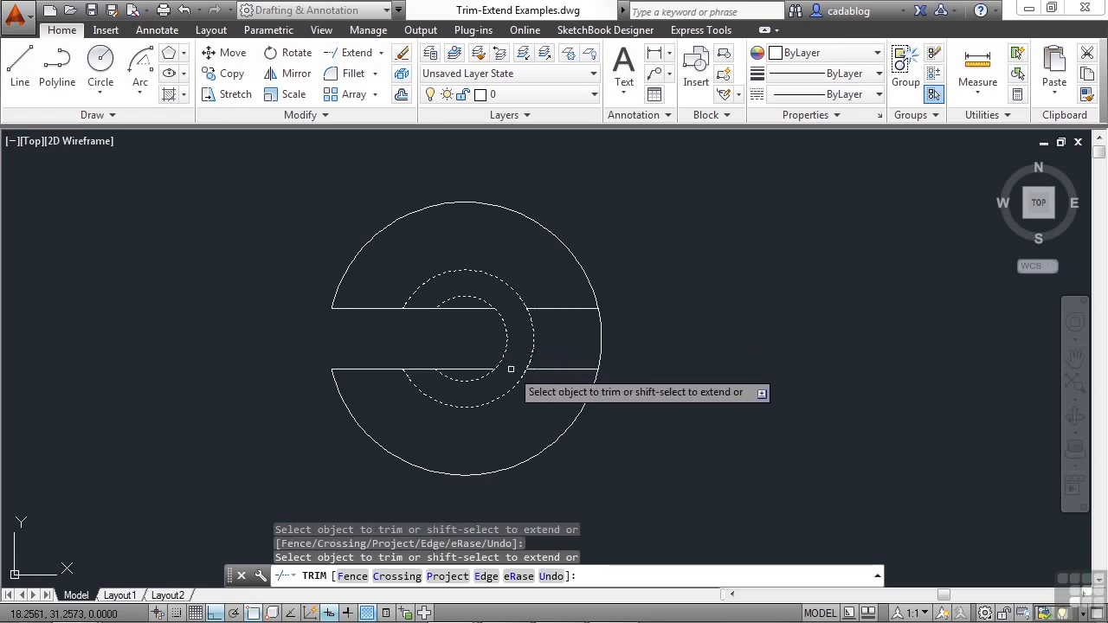
Step: Within the same Trim command, extend the right-hand line segments back across the gaps between the middle and inner arcs
{"action": "scroll", "coordinate": [522, 364], "scroll_direction": "up", "scroll_amount": 2}
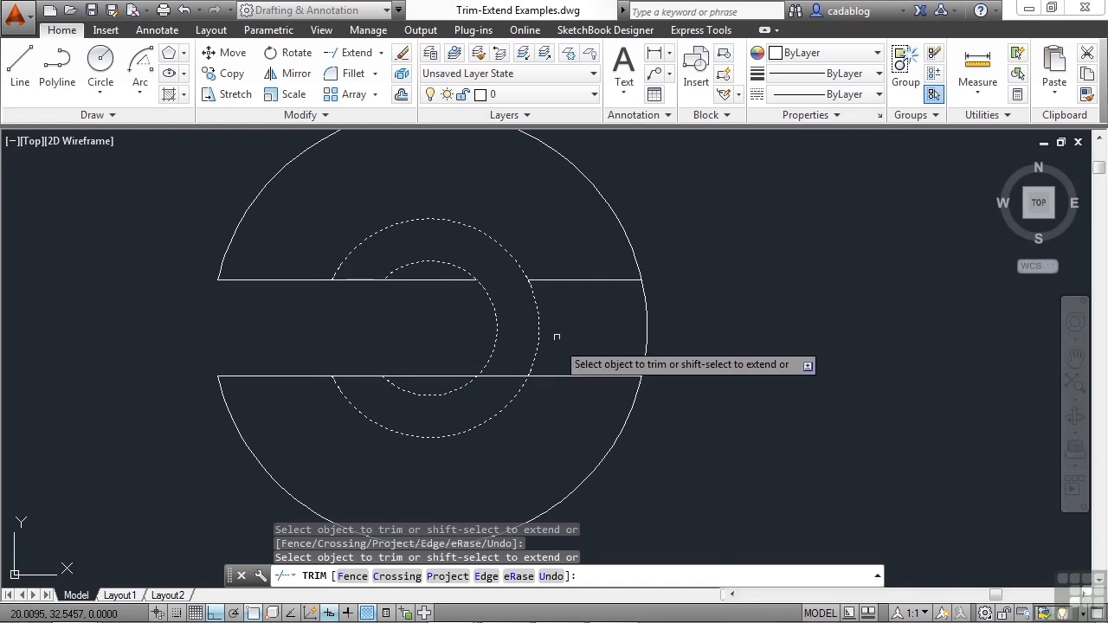
{"action": "left_click", "coordinate": [539, 281]}
{"action": "left_click", "coordinate": [520, 301]}
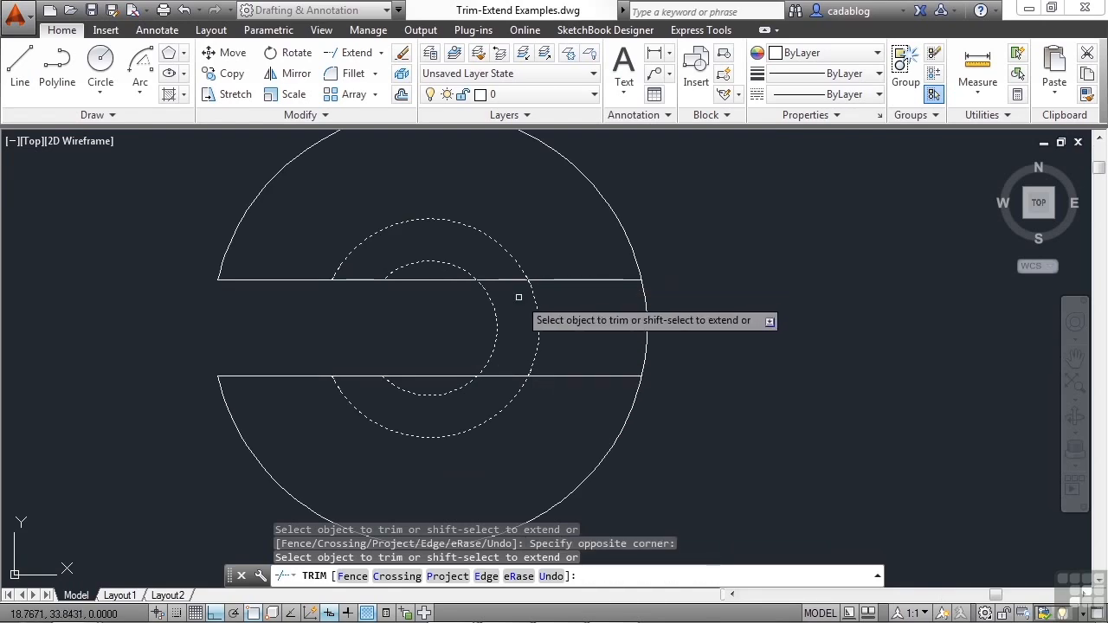
{"action": "key", "text": "Return"}
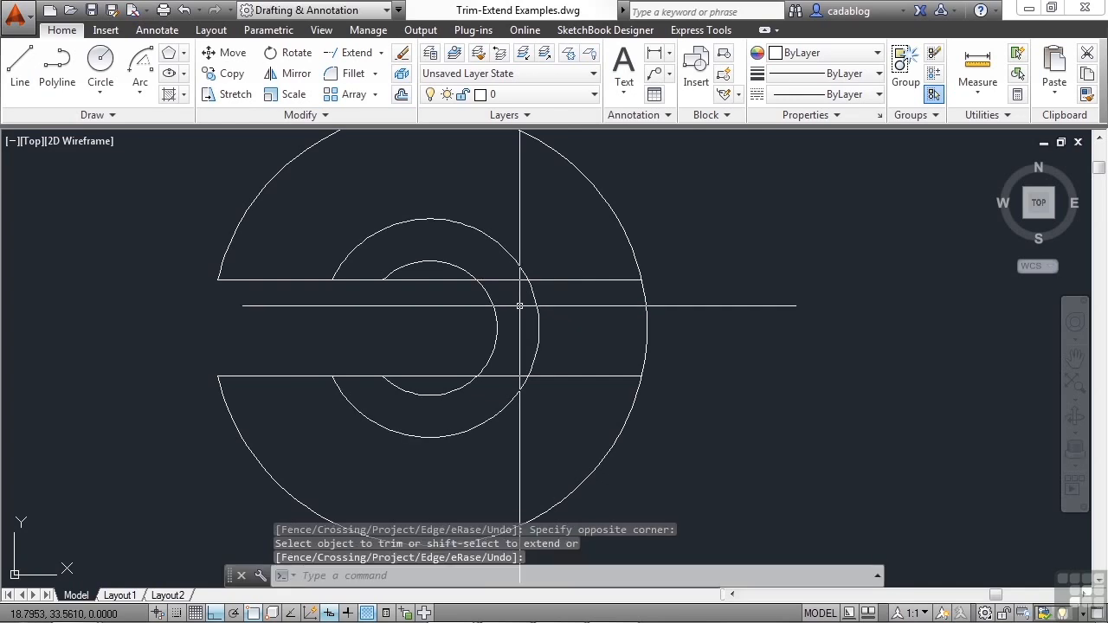
Step: With all arcs and line segments as Extend boundaries, try to extend the upper left ends of the outer and middle arcs
{"action": "type", "text": "ext"}
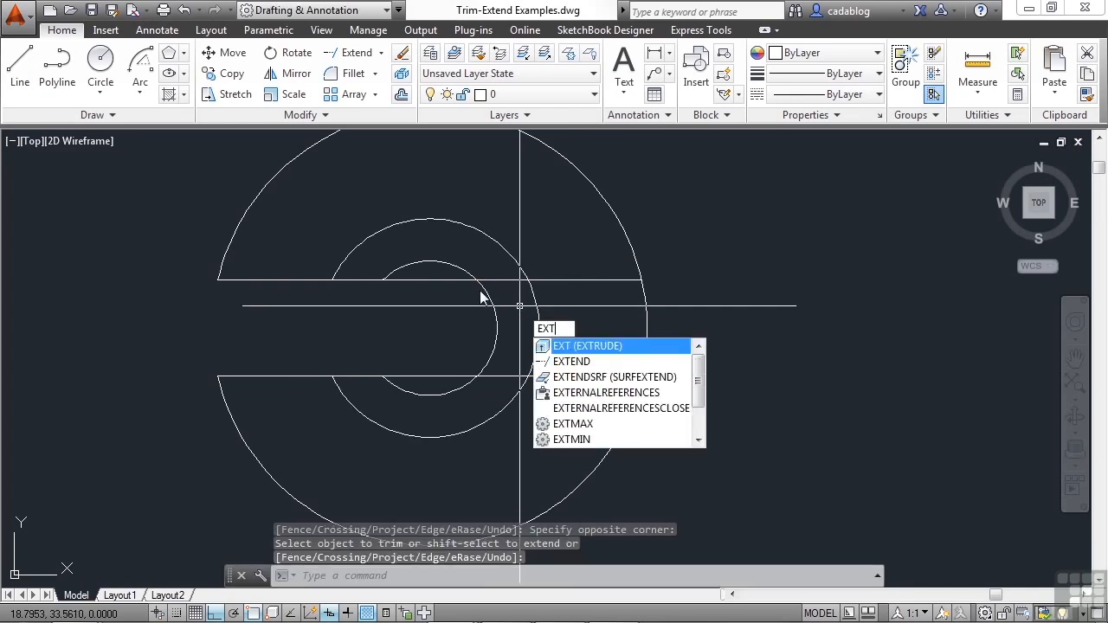
{"action": "left_click", "coordinate": [575, 361]}
{"action": "left_click", "coordinate": [680, 239]}
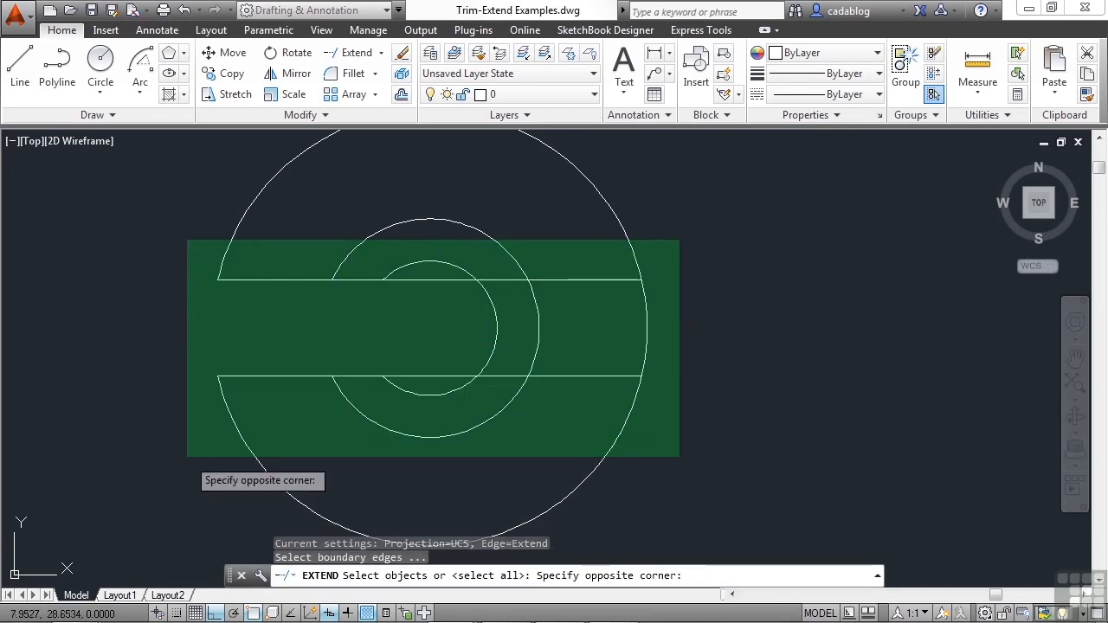
{"action": "left_click", "coordinate": [191, 473]}
{"action": "key", "text": "Return"}
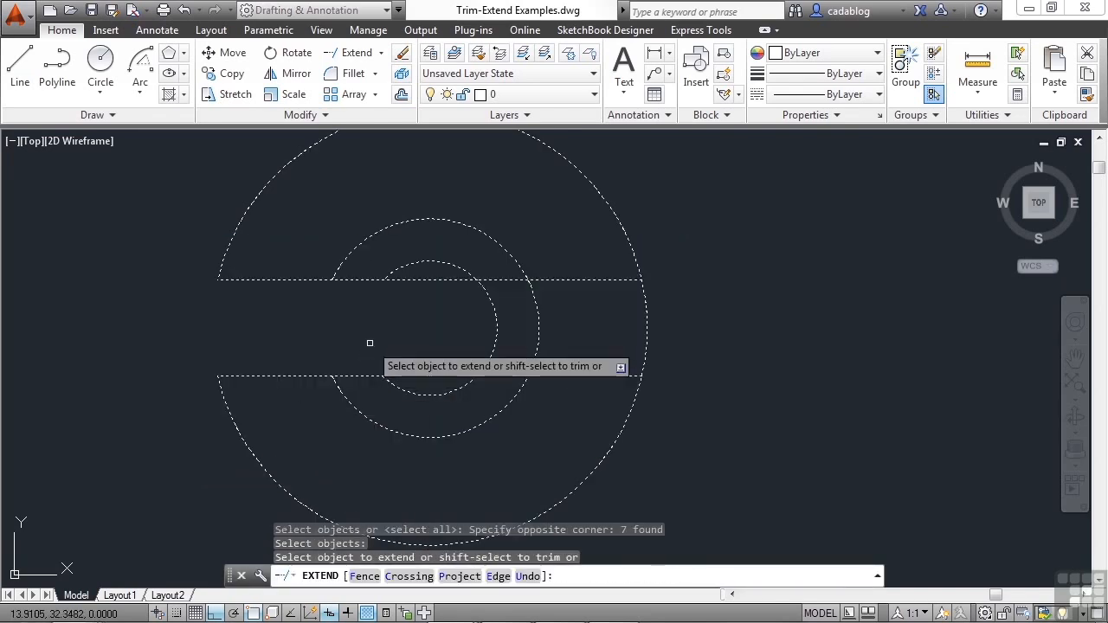
{"action": "left_click", "coordinate": [226, 245]}
{"action": "left_click", "coordinate": [340, 266]}
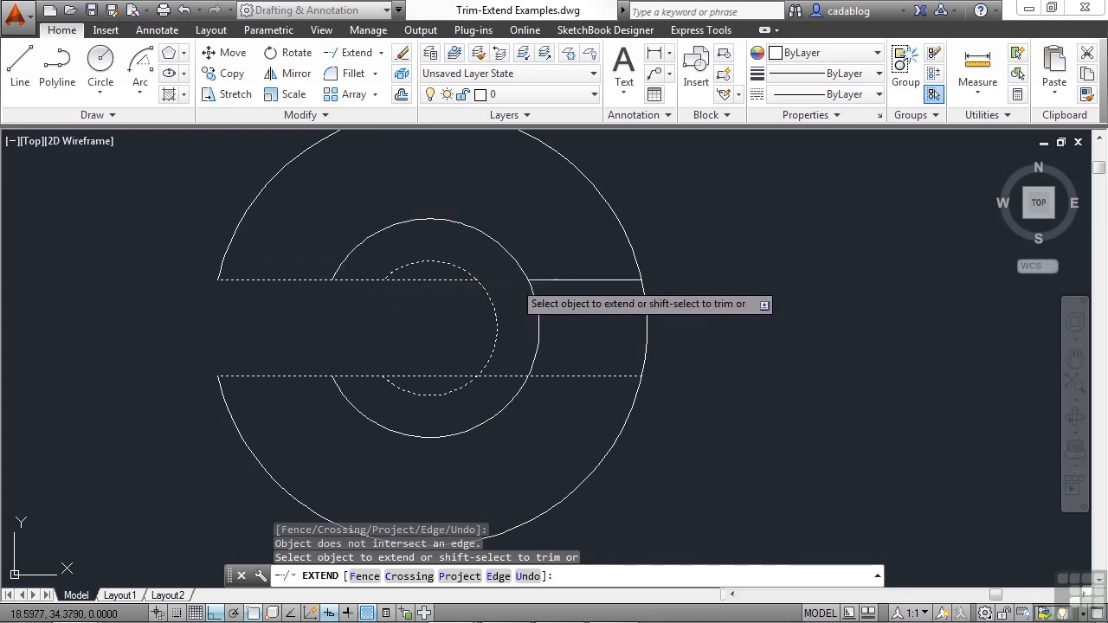
Step: From within Extend, trim both horizontal lines between the inner and middle arcs and inside the inner arc
{"action": "left_click", "coordinate": [516, 286]}
{"action": "left_click", "coordinate": [507, 382]}
{"action": "left_click", "coordinate": [505, 381]}
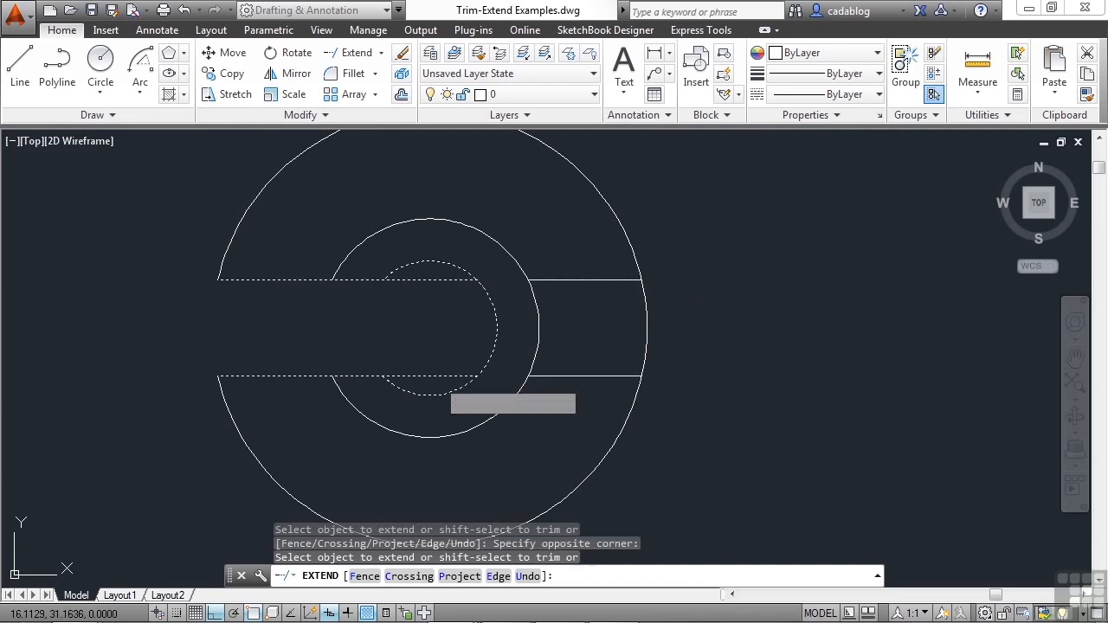
{"action": "left_click", "coordinate": [437, 378]}
{"action": "left_click", "coordinate": [410, 281]}
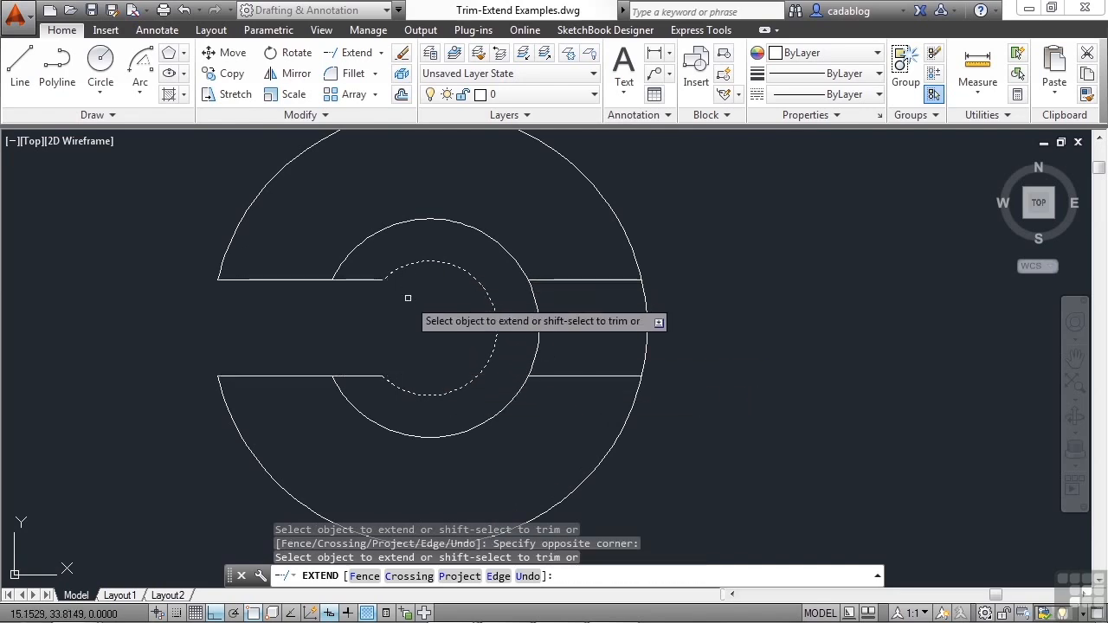
Step: Extend the two left horizontal lines back to the right side of the inner arc and finish the command
{"action": "left_click", "coordinate": [372, 277]}
{"action": "left_click", "coordinate": [372, 342]}
{"action": "left_click", "coordinate": [358, 390]}
{"action": "key", "text": "Return"}
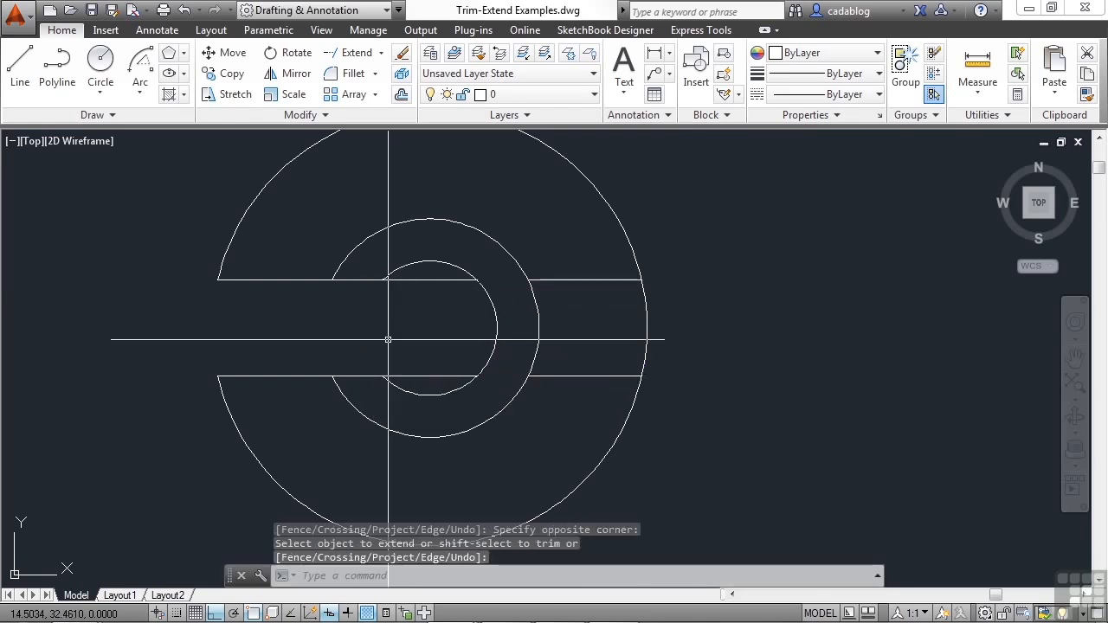
{"action": "scroll", "coordinate": [393, 340], "scroll_direction": "down", "scroll_amount": 2}
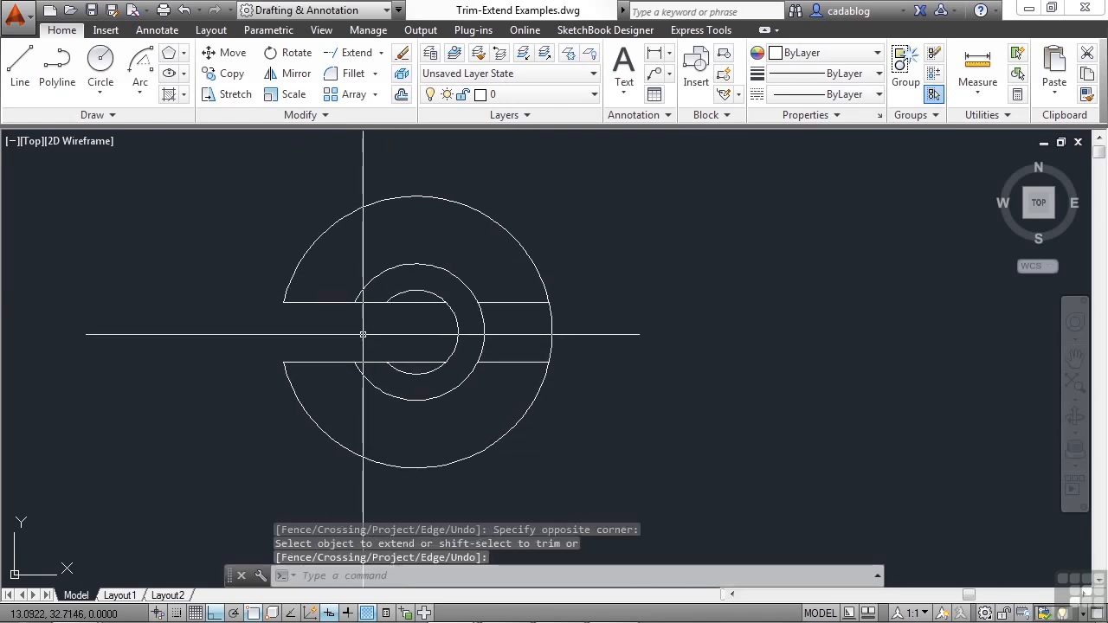